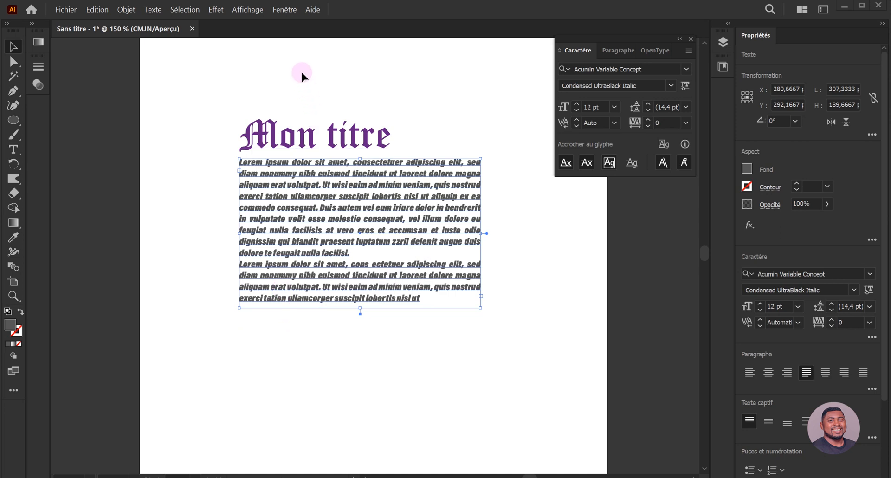
# Step: Show the paragraph styles and place them beside the artboard, clear of the text
pyautogui.click(285, 10)
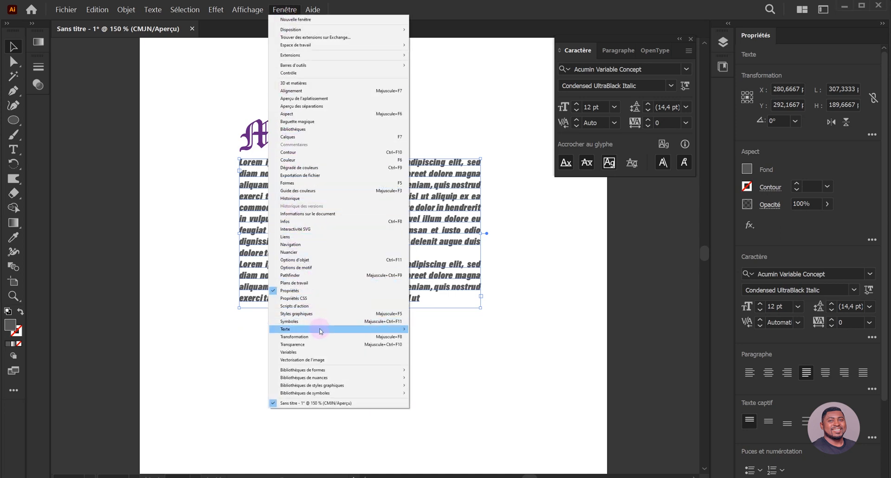
pyautogui.moveTo(335, 329)
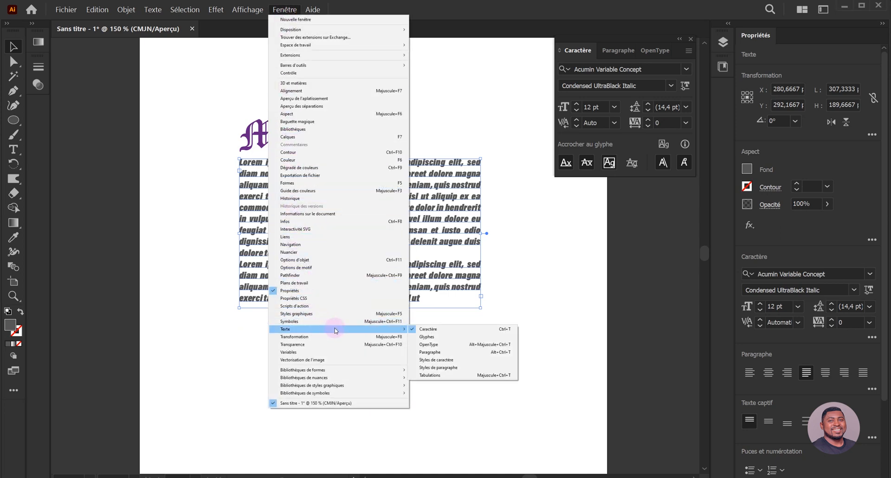
pyautogui.click(447, 369)
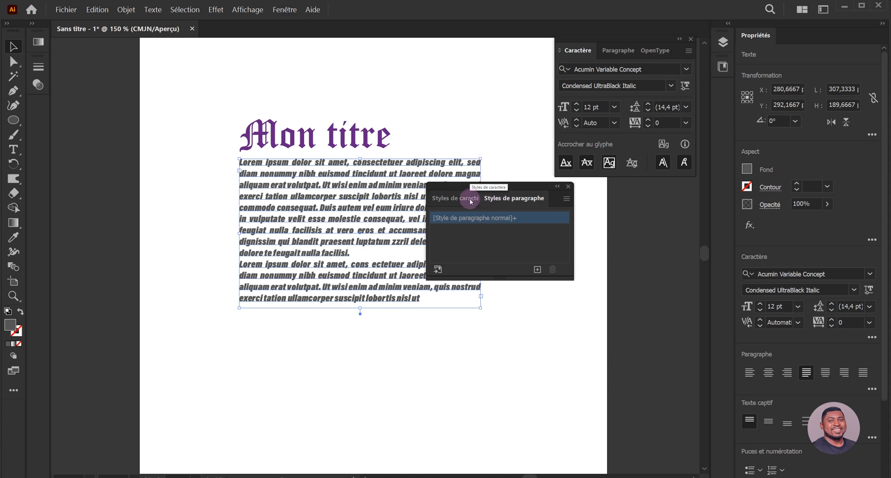
pyautogui.moveTo(495, 186); pyautogui.dragTo(129, 96)
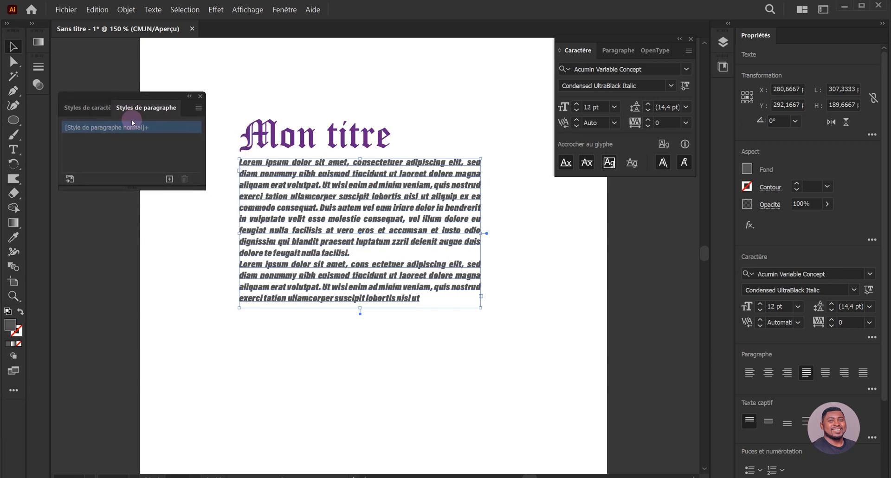
pyautogui.scroll(-3, 318, 265)
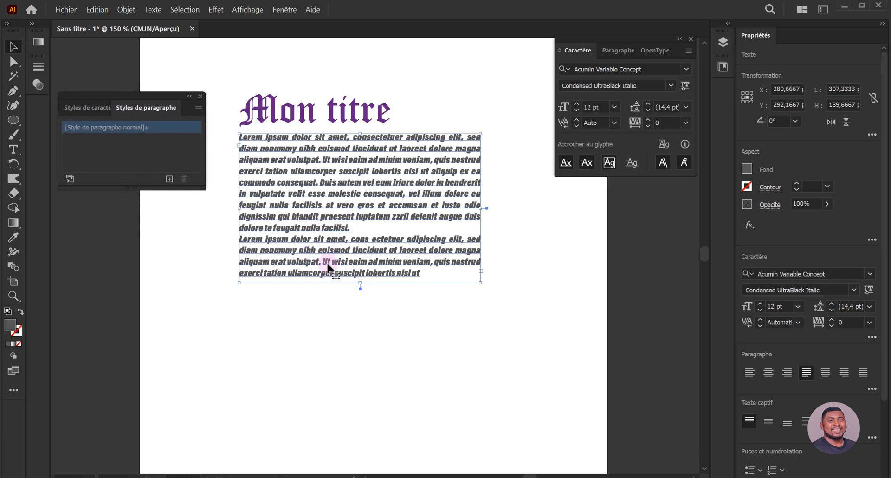
pyautogui.scroll(-5, 334, 253)
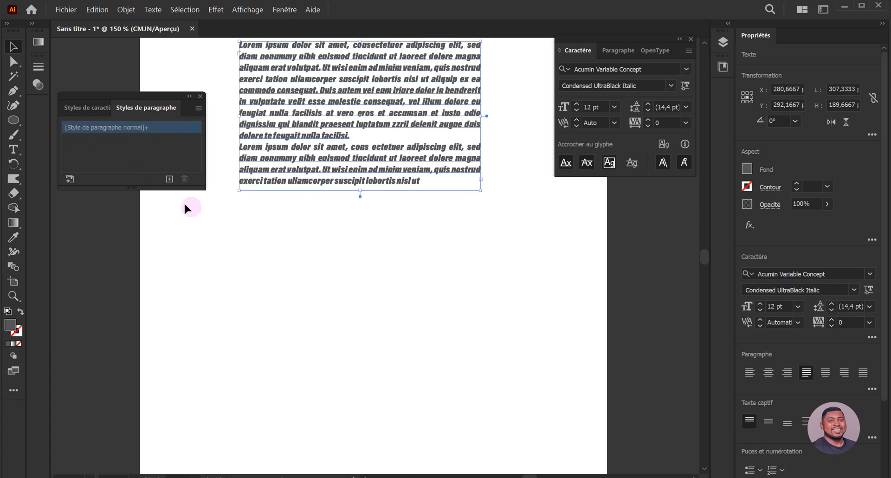
pyautogui.click(14, 149)
pyautogui.moveTo(215, 235); pyautogui.dragTo(640, 443)
pyautogui.press('ctrl')
pyautogui.hotkey('ctrl', 'e')
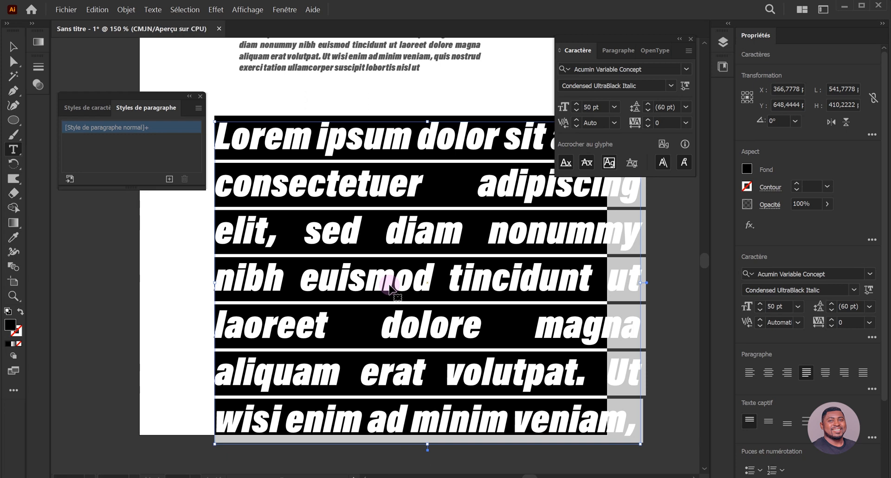
pyautogui.hotkey('ctrl', 'z')
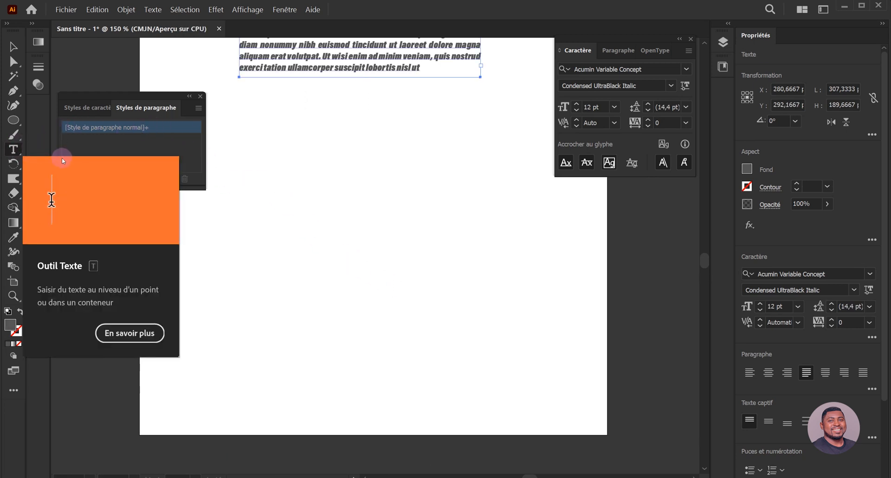
pyautogui.click(760, 310)
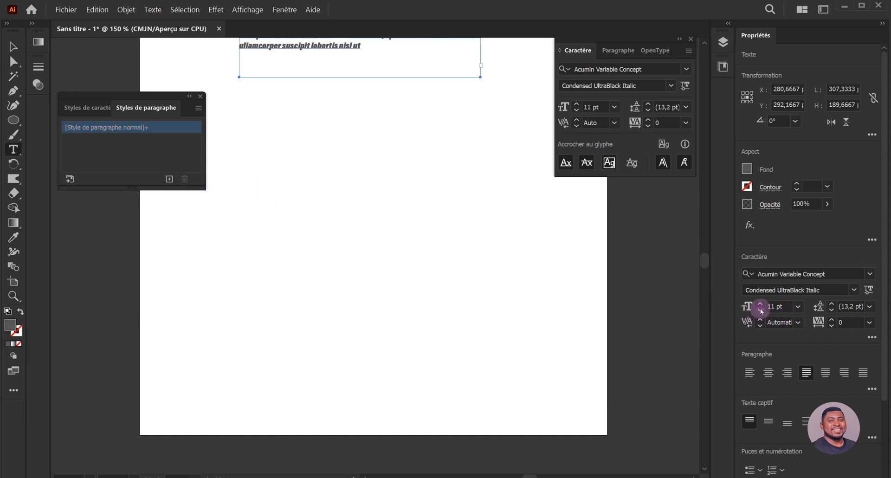
pyautogui.click(760, 303)
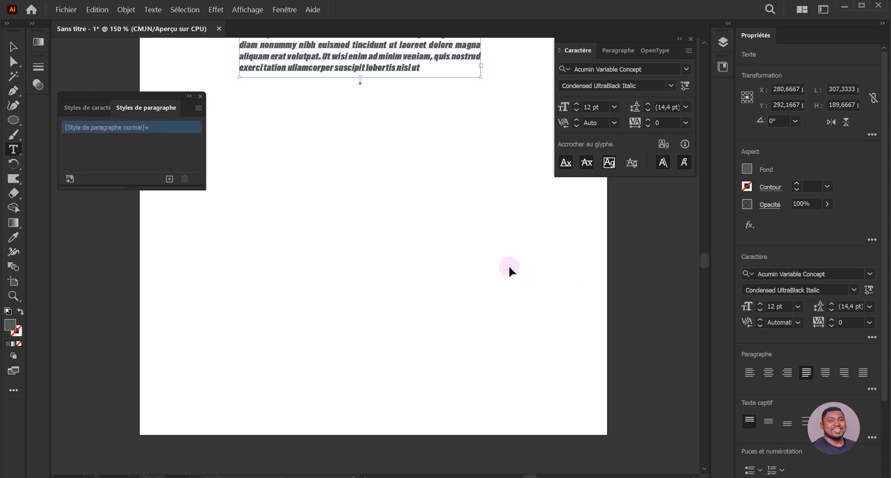
# Step: With nothing selected, set the font size to 11 pt and draw a text frame about 460 by 246 below the existing paragraph
pyautogui.keyDown('ctrl'); pyautogui.click(511, 269); pyautogui.keyUp('ctrl')
pyautogui.click(760, 311)
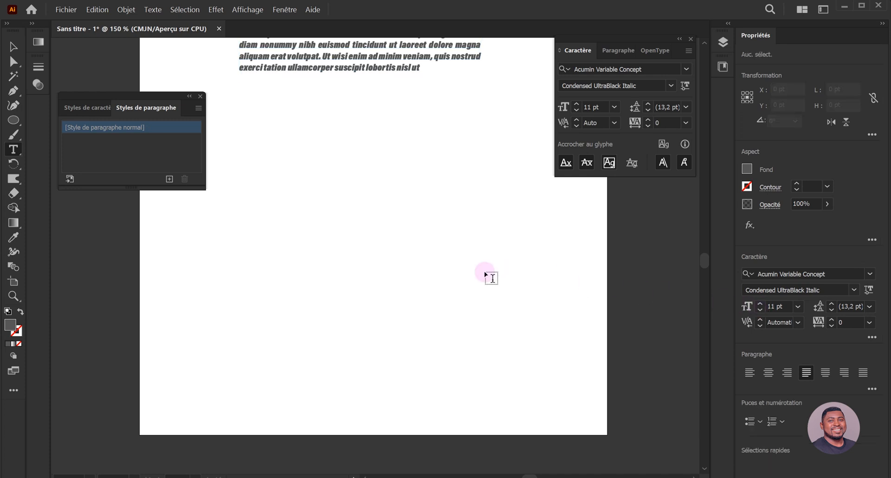
pyautogui.moveTo(204, 209); pyautogui.dragTo(565, 401)
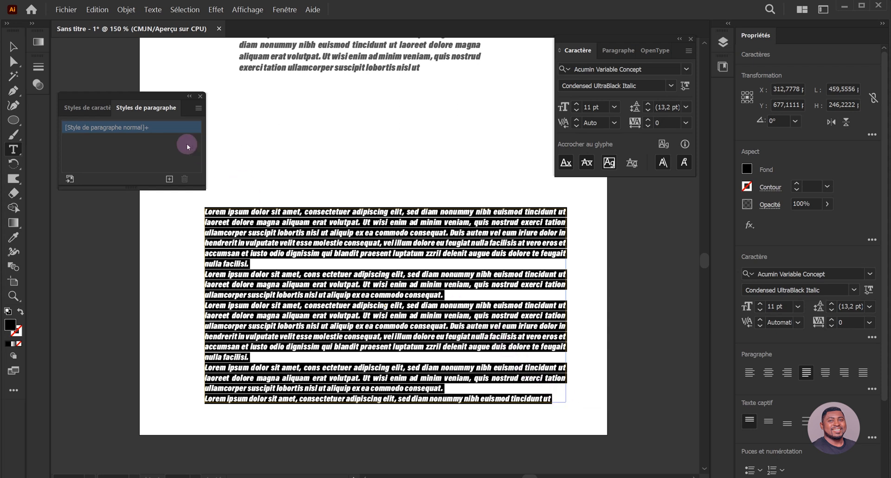
# Step: Move the new text frame slightly up so it is horizontally centred under the existing paragraph
pyautogui.moveTo(146, 102); pyautogui.dragTo(148, 78)
pyautogui.click(15, 48)
pyautogui.moveTo(274, 236); pyautogui.dragTo(250, 224)
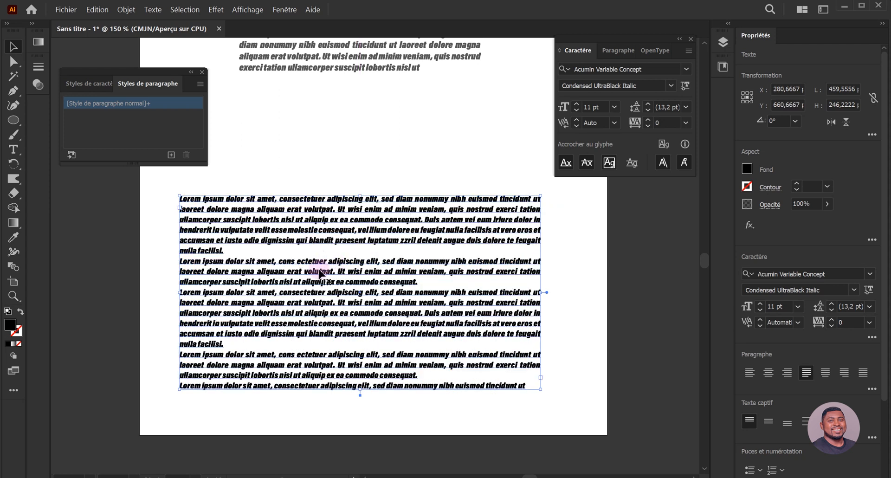
# Step: Create a new paragraph style from the lower text frame's formatting
pyautogui.scroll(2, 317, 268)
pyautogui.scroll(3, 317, 269)
pyautogui.click(292, 116)
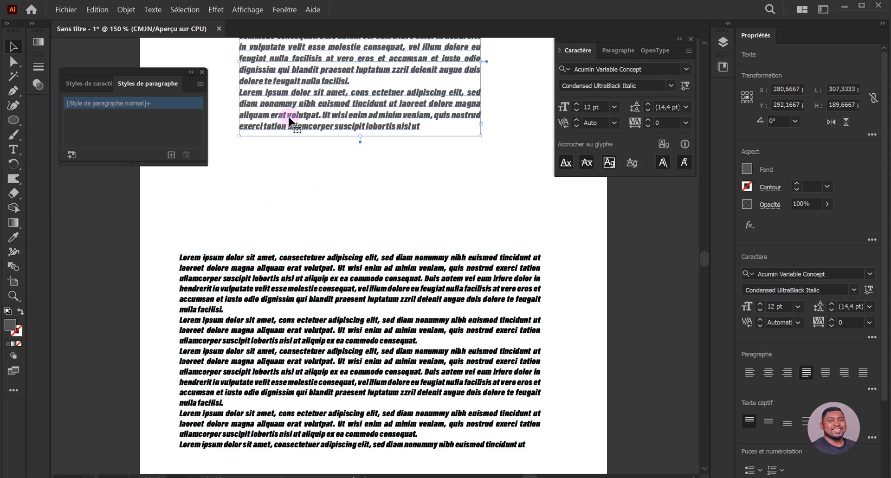
pyautogui.click(294, 268)
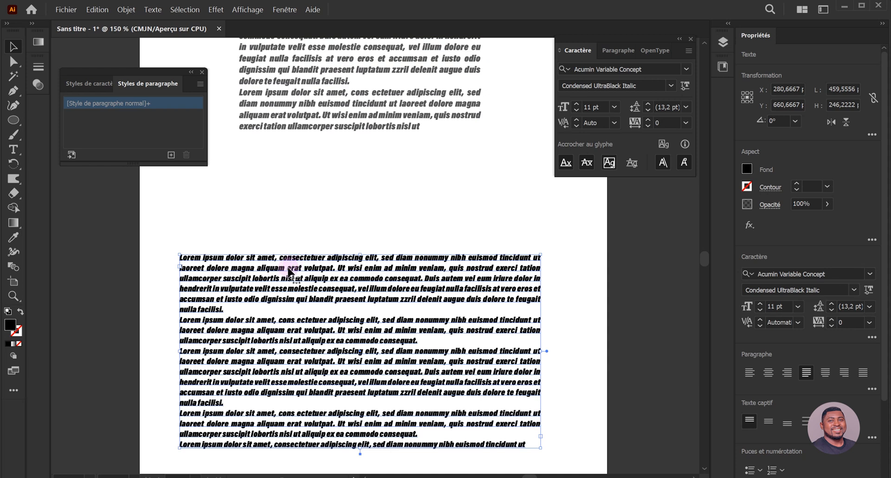
pyautogui.click(172, 155)
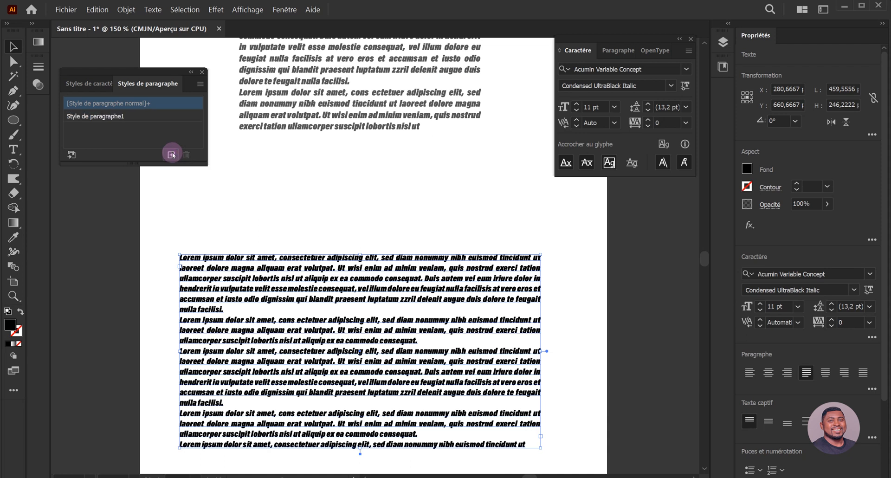
# Step: Apply the new paragraph style to the lower text frame and rename the style Mon Style
pyautogui.click(102, 117)
pyautogui.doubleClick(102, 118)
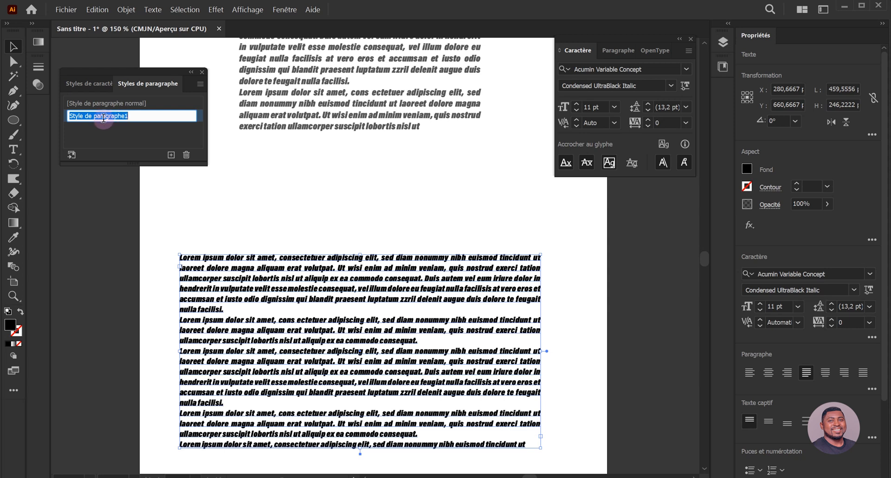
pyautogui.moveTo(128, 116); pyautogui.dragTo(85, 116)
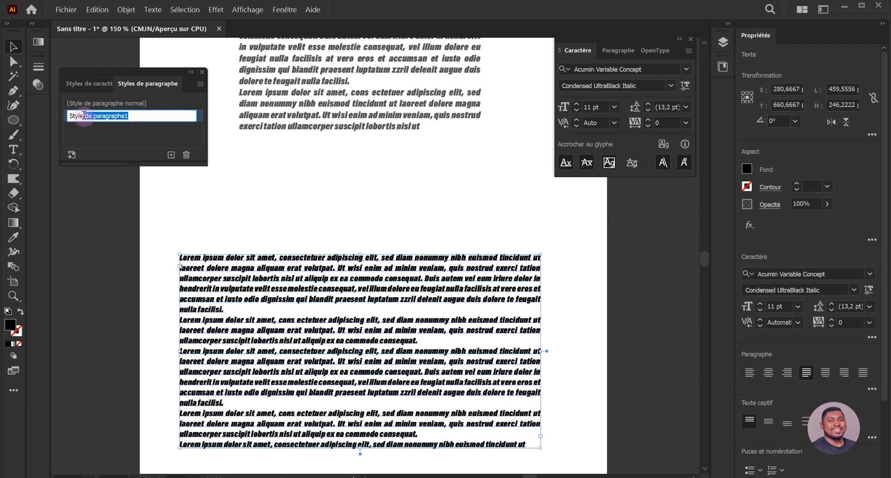
pyautogui.press('BackSpace')
pyautogui.write('on Style')
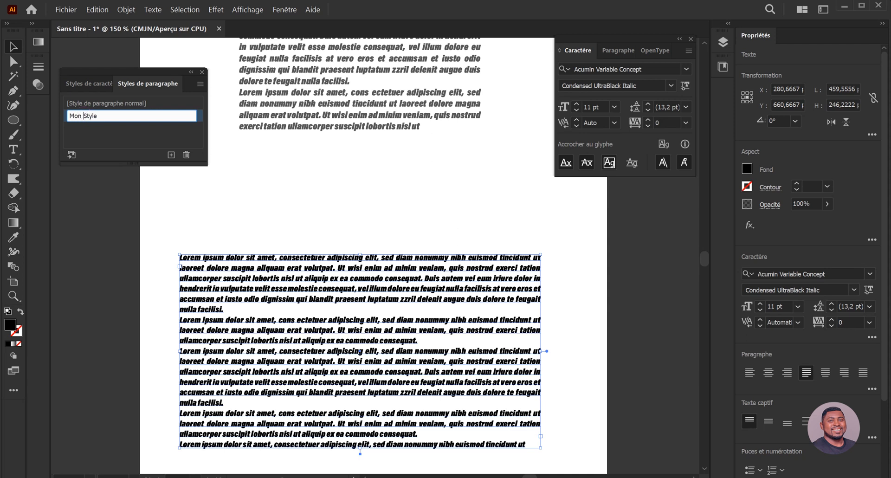
pyautogui.press('Return')
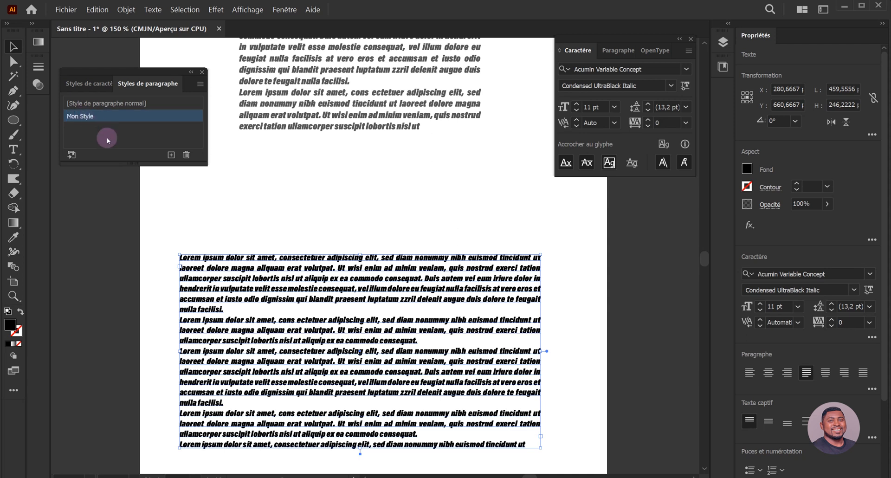
# Step: In Mon Style's basic character formats, customise the variable font to thickness (Epaisseur) 245, width (Largeur) 100 and slant (Inclinaison) 0
pyautogui.doubleClick(161, 117)
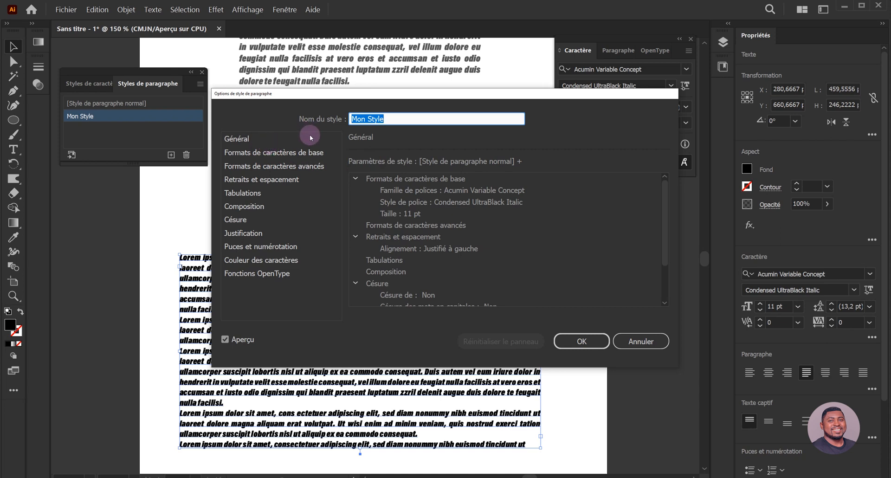
pyautogui.click(273, 144)
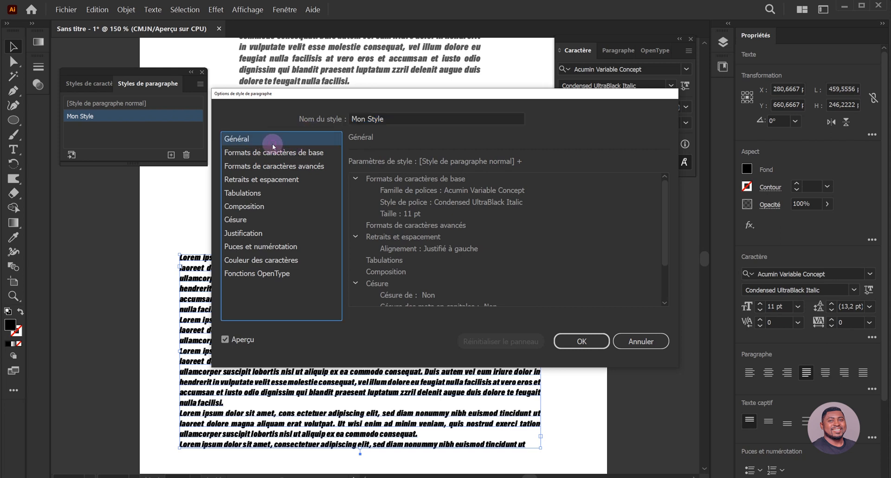
pyautogui.scroll(-3, 421, 197)
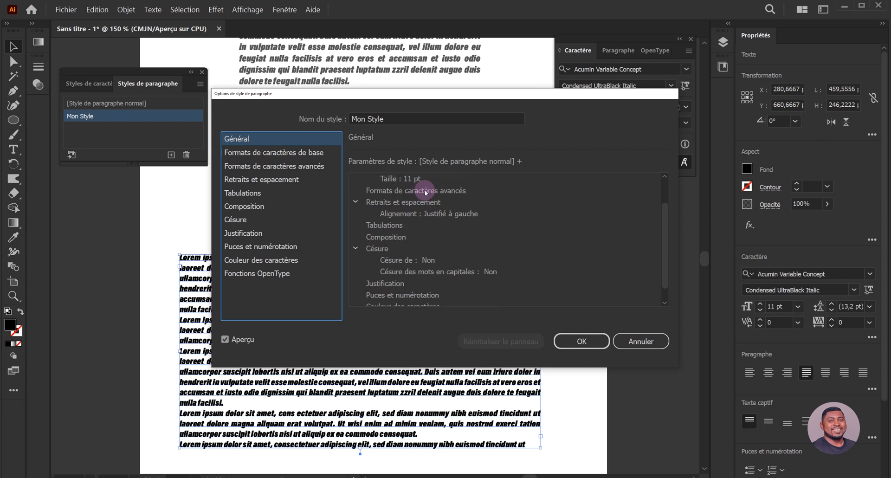
pyautogui.scroll(3, 425, 192)
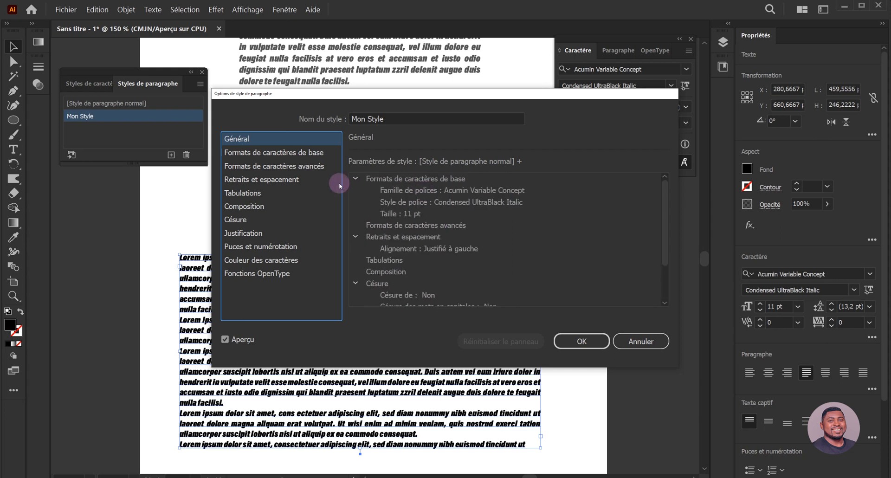
pyautogui.click(283, 157)
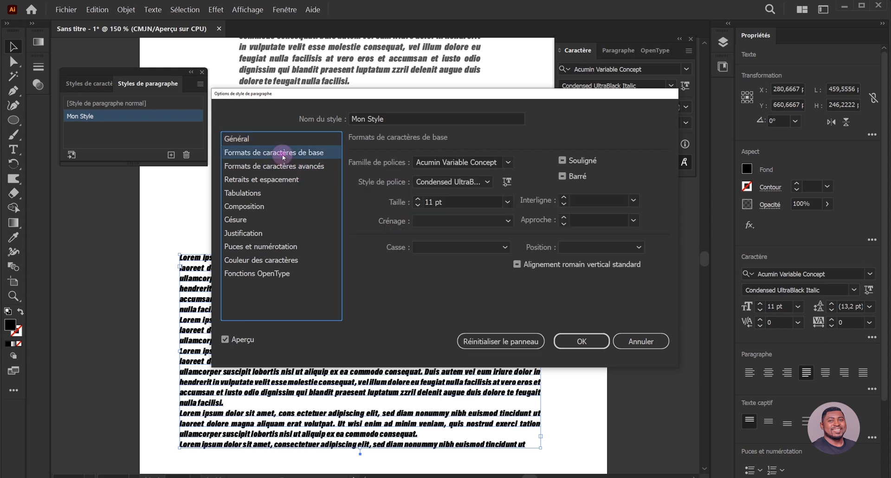
pyautogui.click(506, 182)
pyautogui.moveTo(470, 218); pyautogui.dragTo(406, 218)
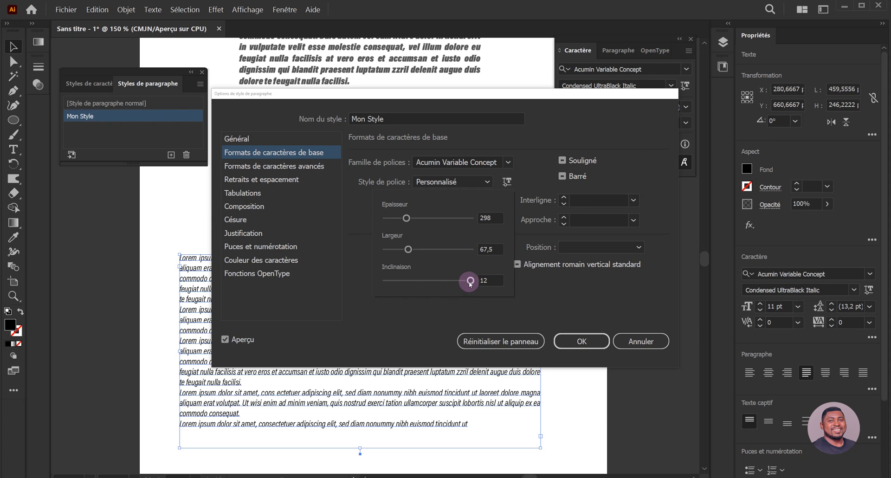
pyautogui.moveTo(470, 281); pyautogui.dragTo(369, 283)
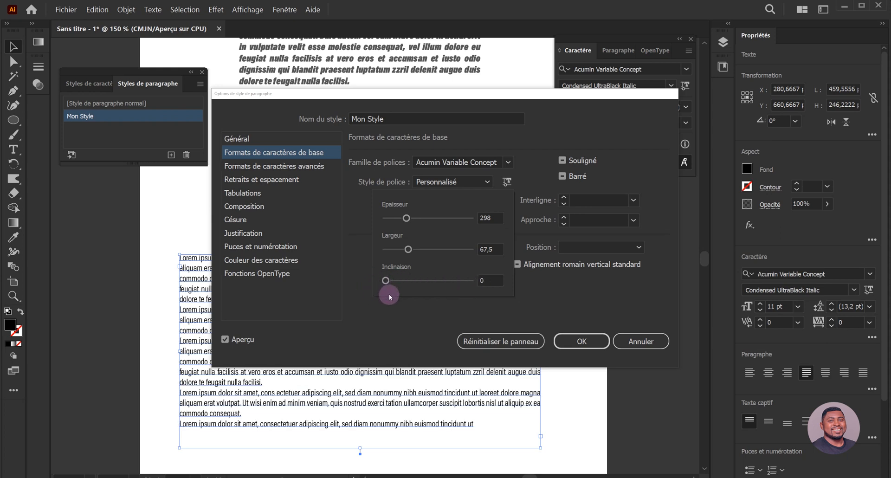
pyautogui.moveTo(408, 249); pyautogui.dragTo(434, 251)
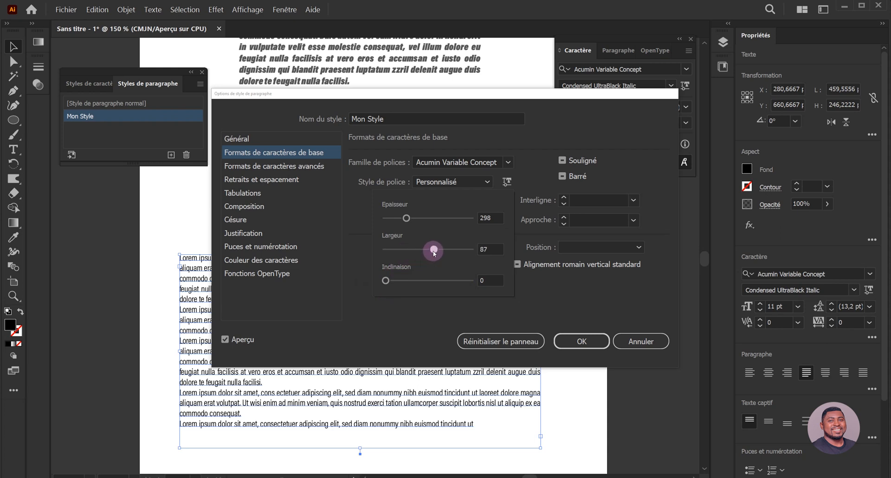
pyautogui.moveTo(405, 217); pyautogui.dragTo(401, 219)
pyautogui.moveTo(434, 249); pyautogui.dragTo(455, 249)
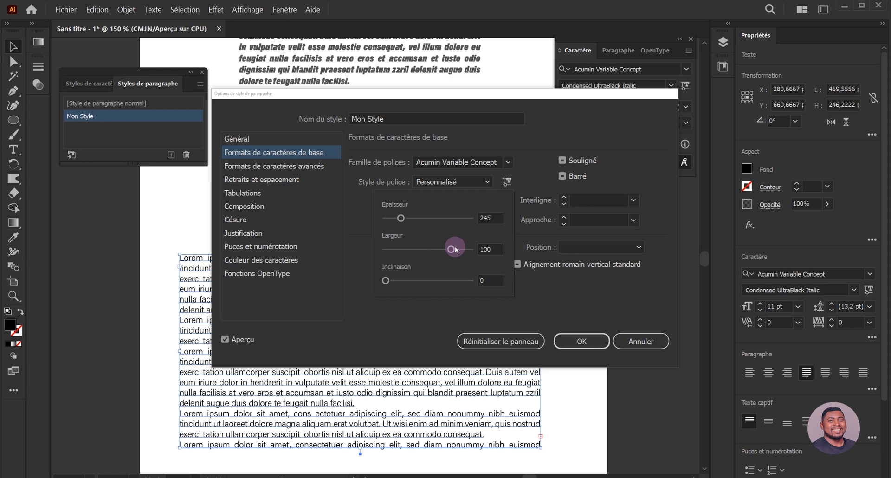
pyautogui.click(531, 298)
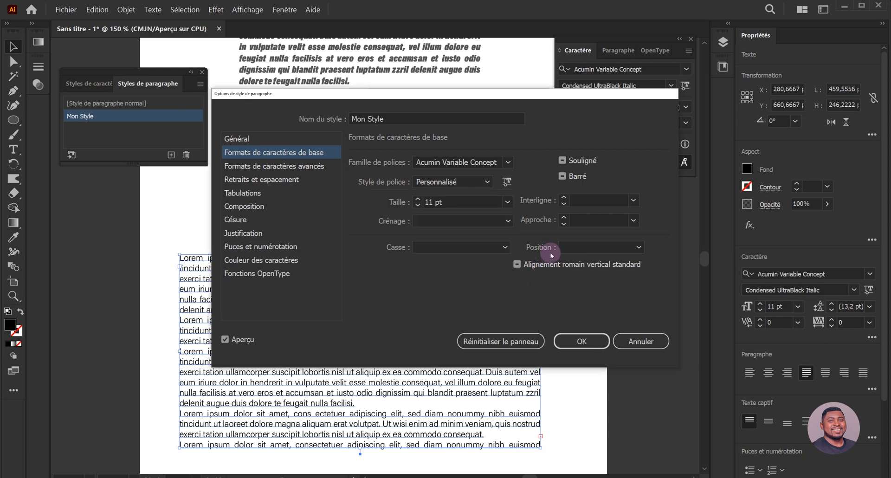
# Step: Try Automatique as Mon Style's line spacing, then step the value to 4 pt
pyautogui.click(634, 201)
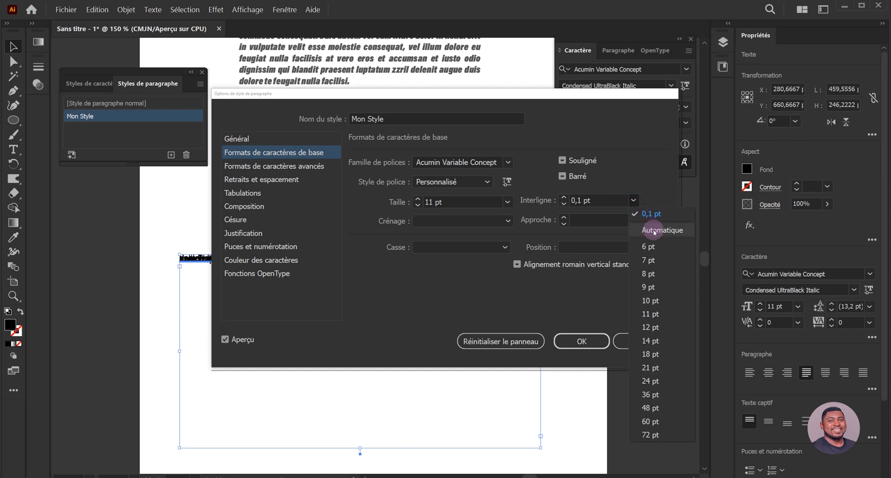
pyautogui.click(654, 230)
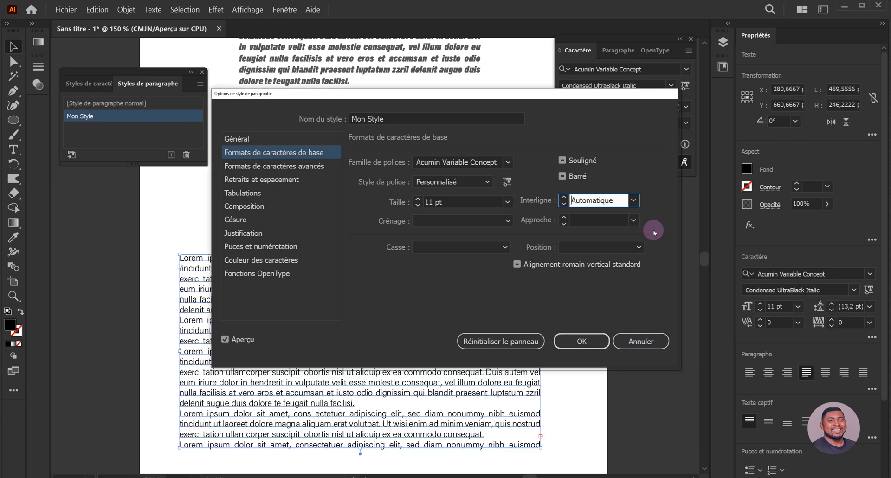
pyautogui.click(564, 202)
pyautogui.click(564, 197)
pyautogui.click(564, 197)
pyautogui.click(564, 197)
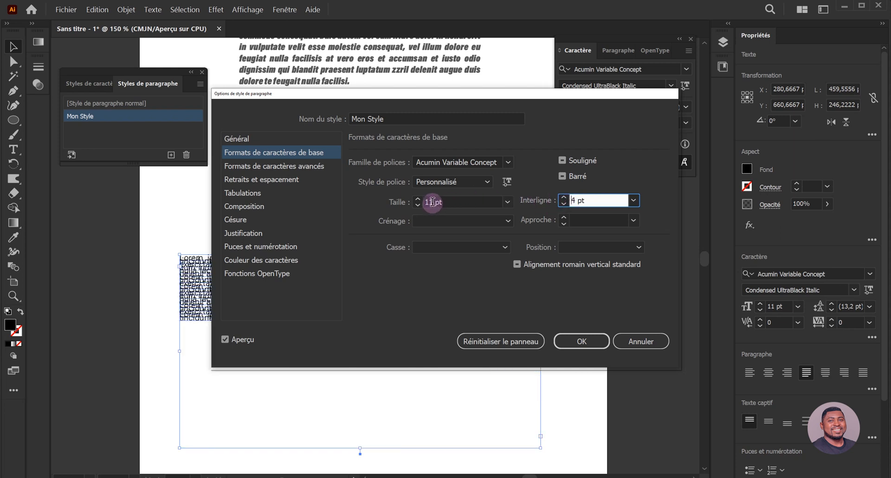
# Step: Enter 13 pt as Mon Style's line spacing (Interligne) and raise it to 15 pt
pyautogui.doubleClick(568, 203)
pyautogui.write('13')
pyautogui.press('Return')
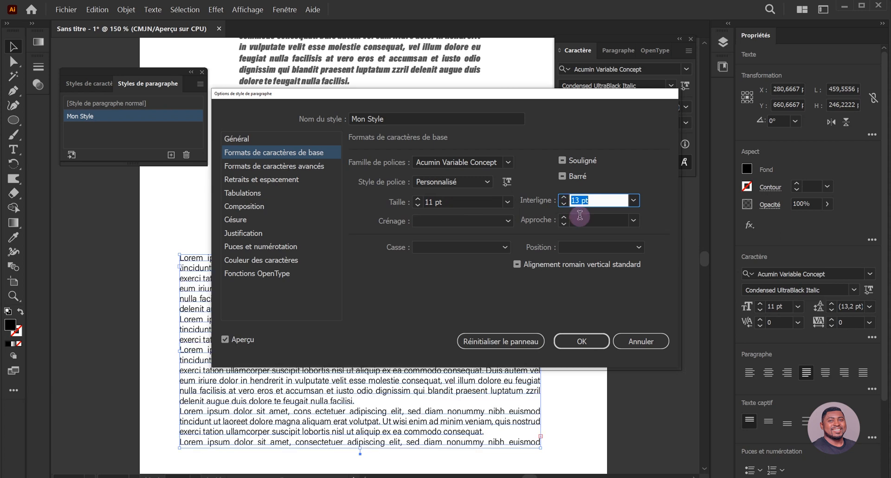
pyautogui.click(564, 198)
pyautogui.click(564, 197)
pyautogui.click(564, 197)
pyautogui.click(564, 197)
pyautogui.click(564, 204)
pyautogui.click(564, 203)
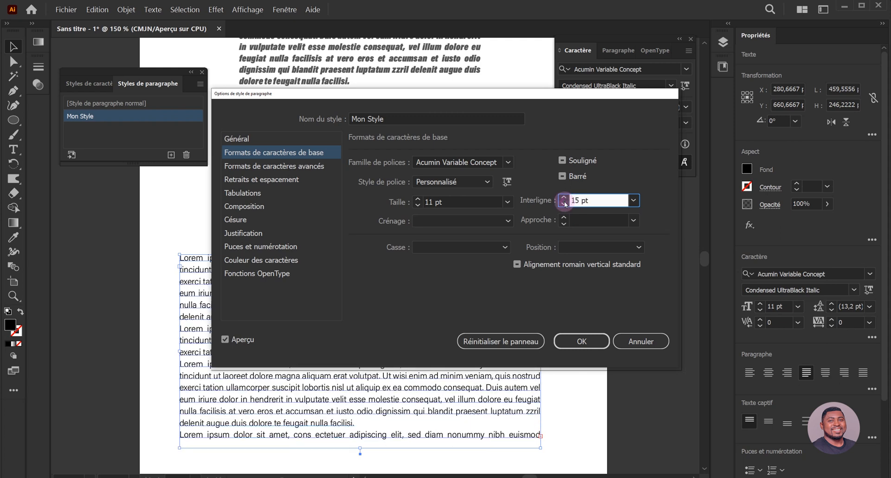
# Step: Set Mon Style's line spacing (Interligne) to 14 pt and its kerning (Crénage) to Automatique
pyautogui.click(564, 203)
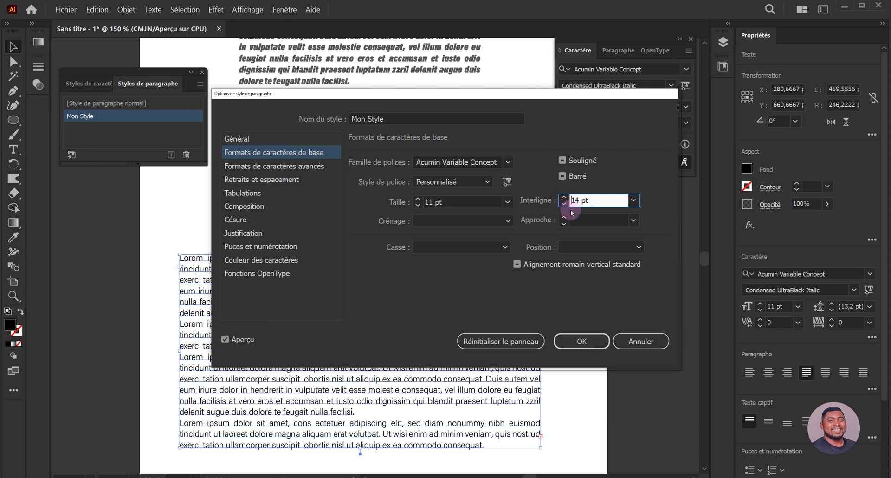
pyautogui.click(508, 221)
pyautogui.click(510, 221)
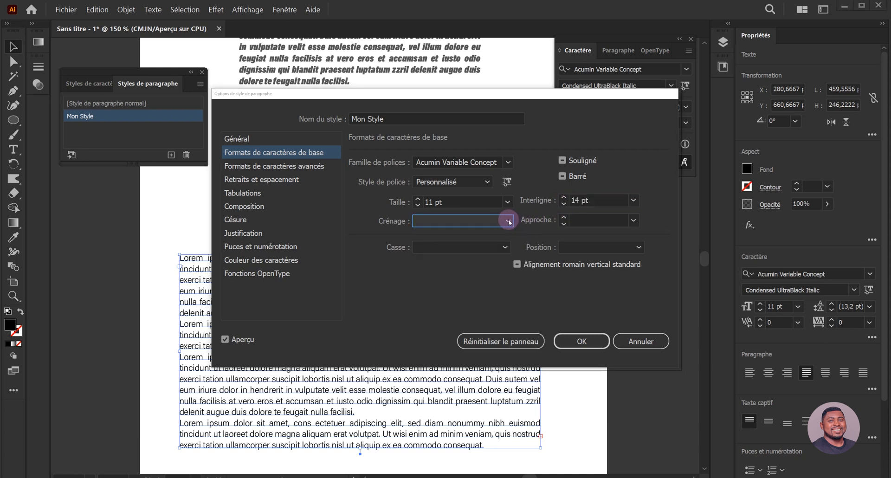
pyautogui.click(507, 221)
pyautogui.click(495, 236)
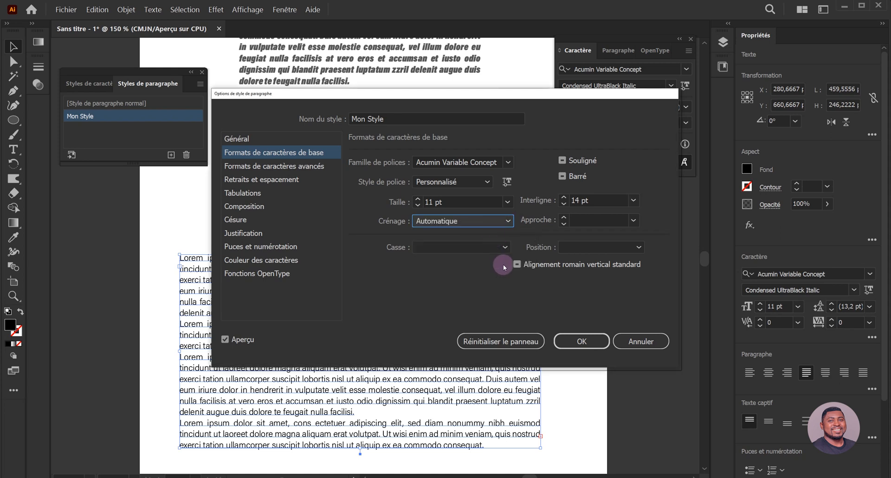
# Step: Move the style options dialog clear of the lower text frame and set Mon Style's space after (Espace après) to 10 pt
pyautogui.moveTo(417, 104); pyautogui.dragTo(574, 50)
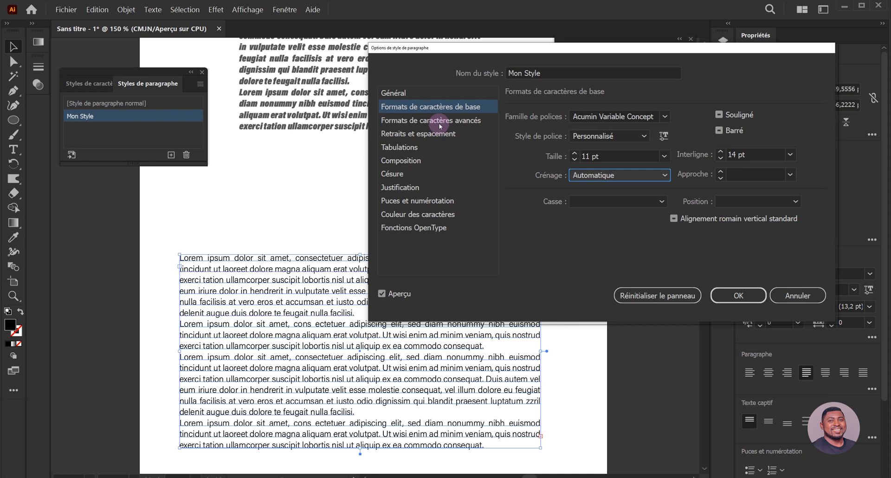
pyautogui.click(463, 126)
pyautogui.click(664, 117)
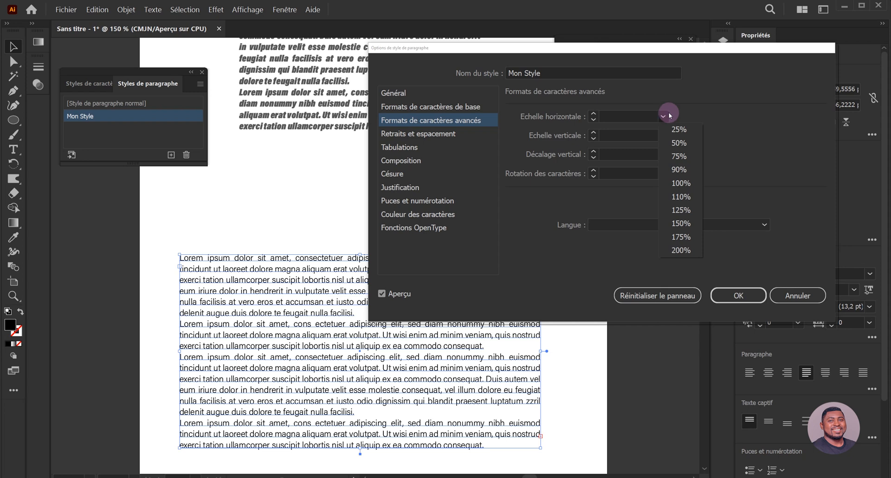
pyautogui.click(668, 116)
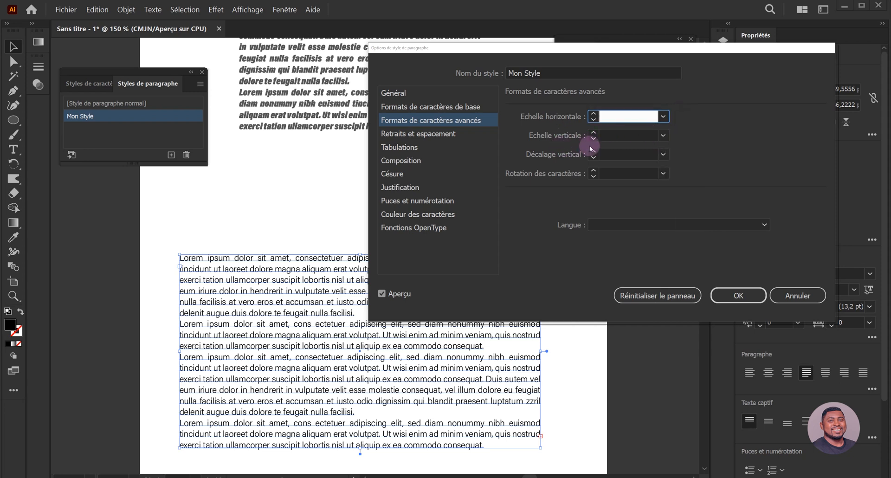
pyautogui.click(420, 135)
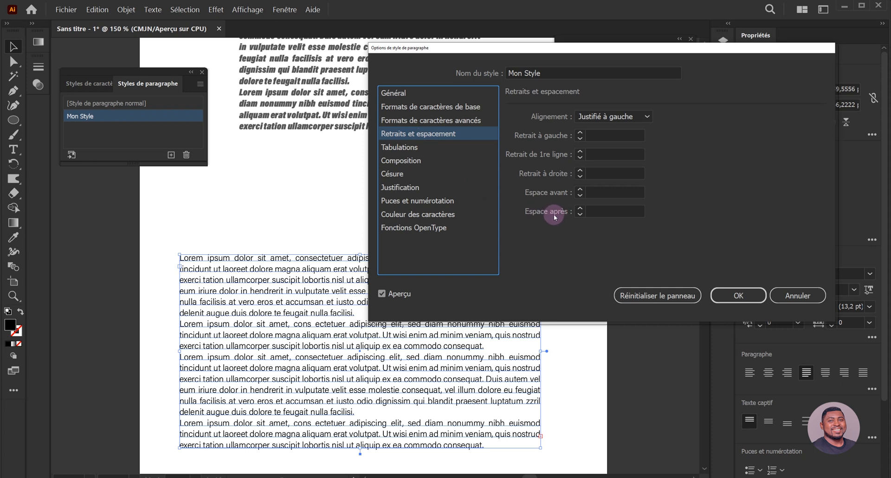
pyautogui.click(580, 209)
pyautogui.click(580, 208)
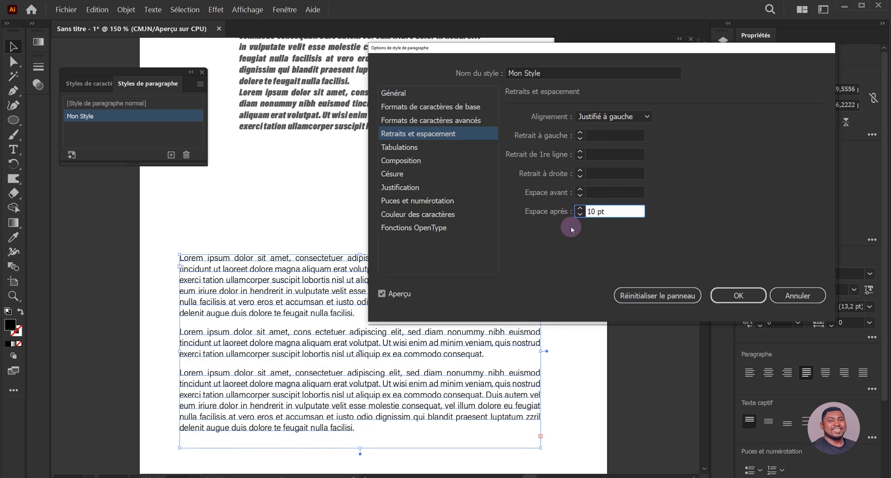
# Step: Set Mon Style's left indent (Retrait à gauche) to 5 pt
pyautogui.click(580, 134)
pyautogui.click(580, 133)
pyautogui.click(581, 133)
pyautogui.click(580, 134)
pyautogui.click(580, 133)
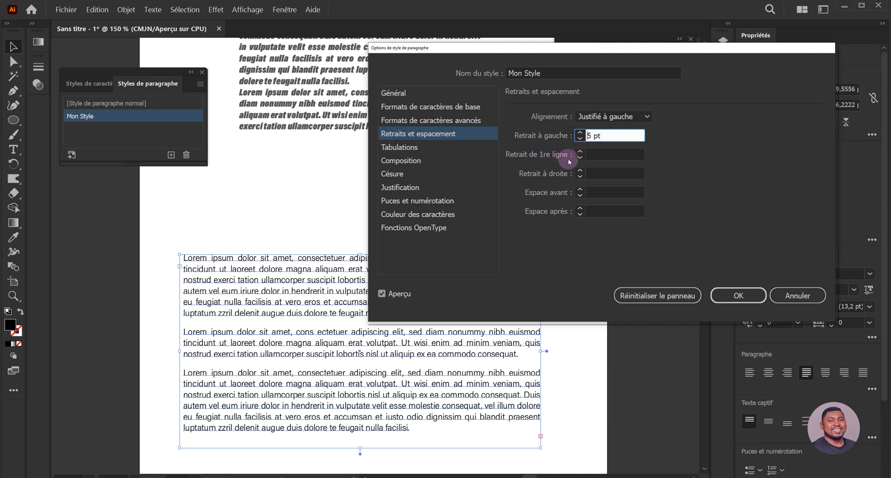
# Step: Set Mon Style's first-line indent (Retrait de 1re ligne) to 11 pt and its right indent (Retrait à droite) to 10 pt
pyautogui.click(580, 152)
pyautogui.click(581, 152)
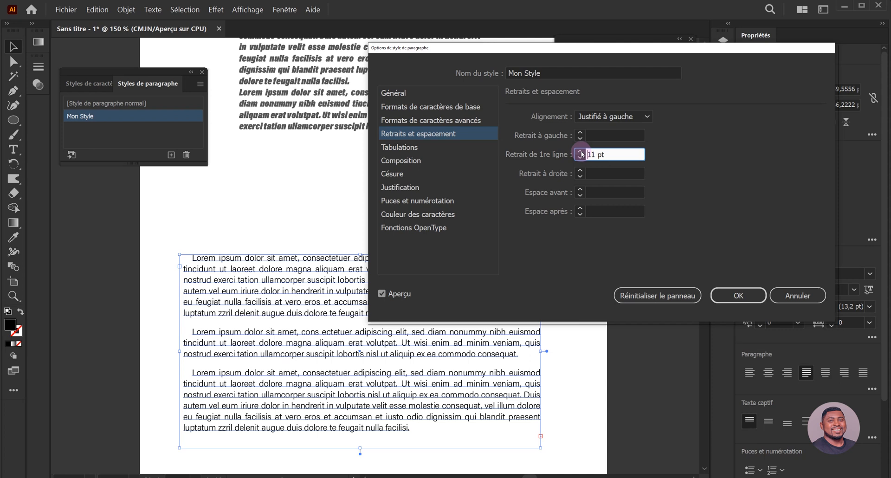
pyautogui.click(580, 173)
pyautogui.click(580, 173)
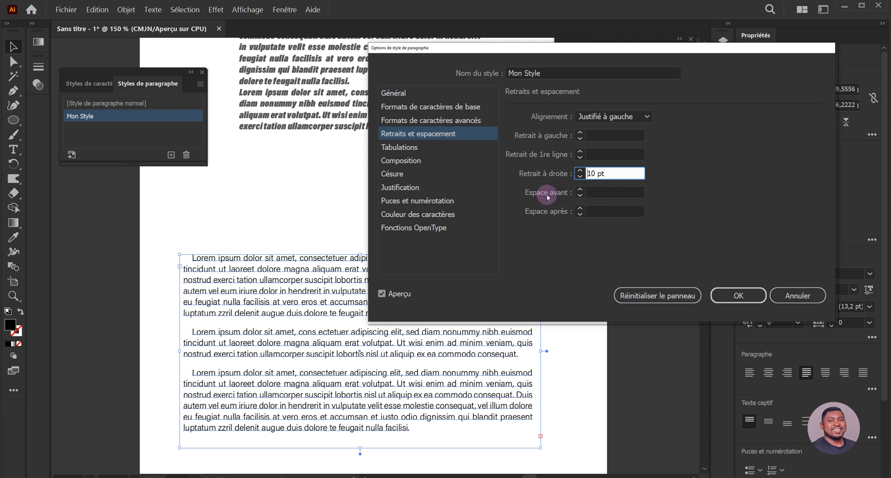
# Step: Set Mon Style's space before (Espace avant) to 5 pt and reduce its space after (Espace après) to 5 pt
pyautogui.click(580, 189)
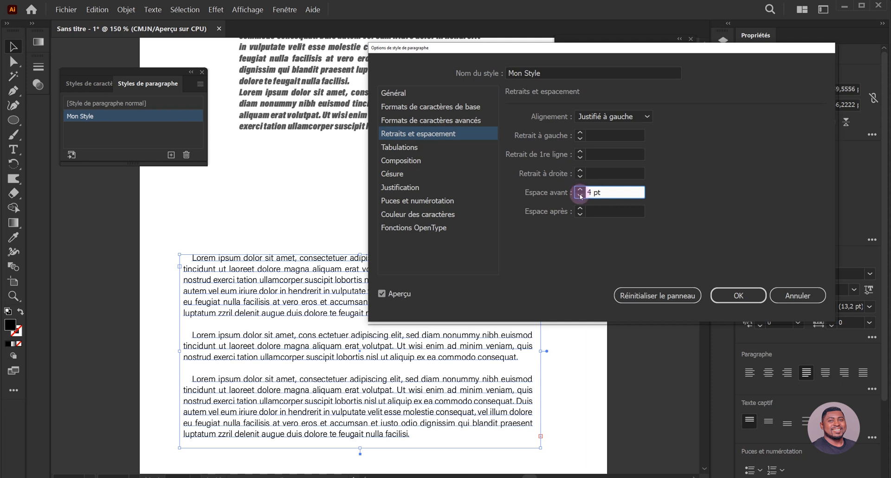
pyautogui.click(580, 188)
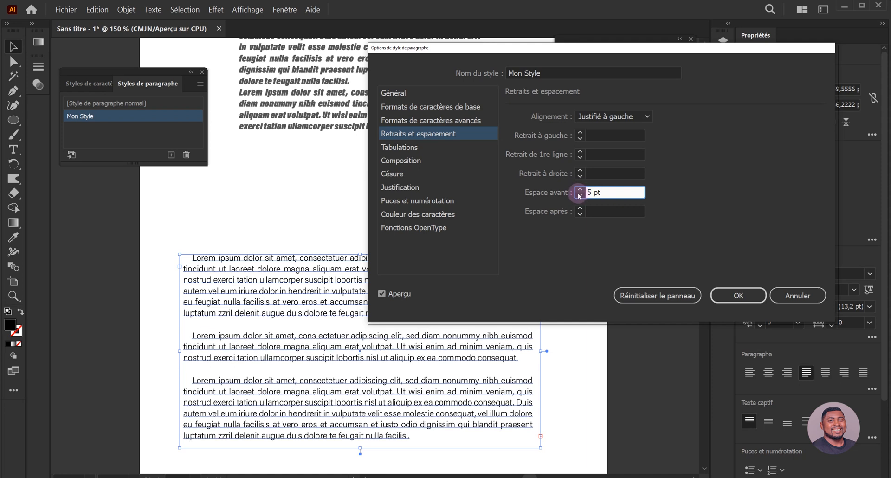
pyautogui.click(580, 215)
pyautogui.click(580, 215)
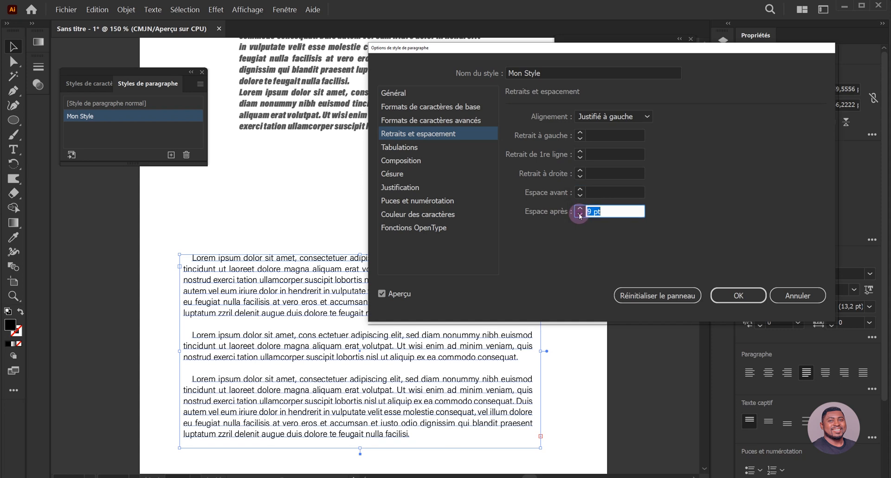
pyautogui.click(579, 215)
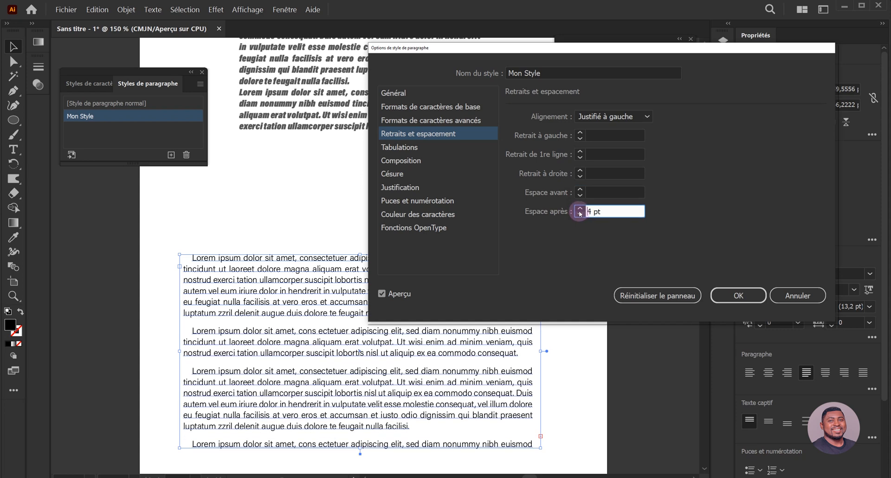
pyautogui.click(580, 207)
# Step: Review Mon Style's remaining option categories, choosing Noir as the character colour, and save the style options
pyautogui.click(409, 152)
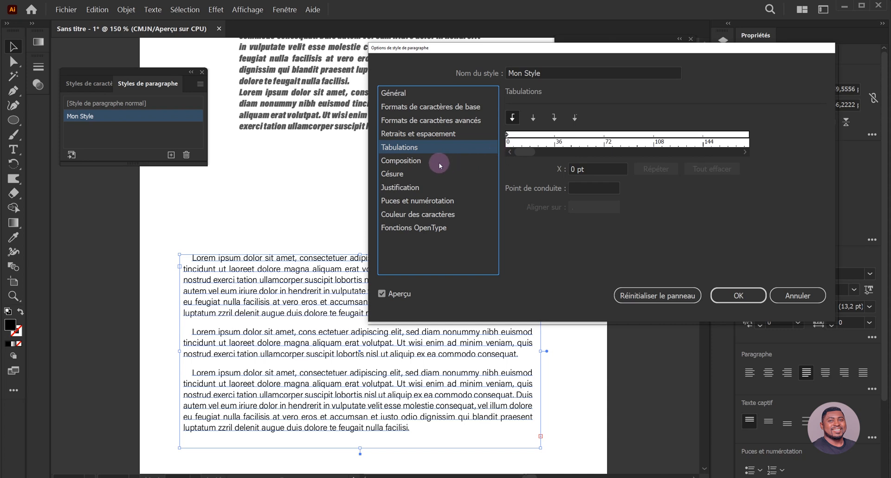
pyautogui.click(410, 161)
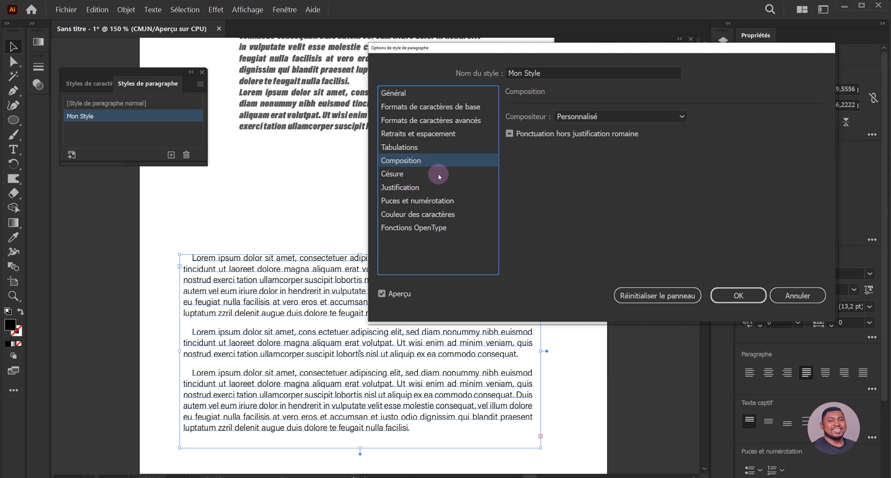
pyautogui.click(410, 175)
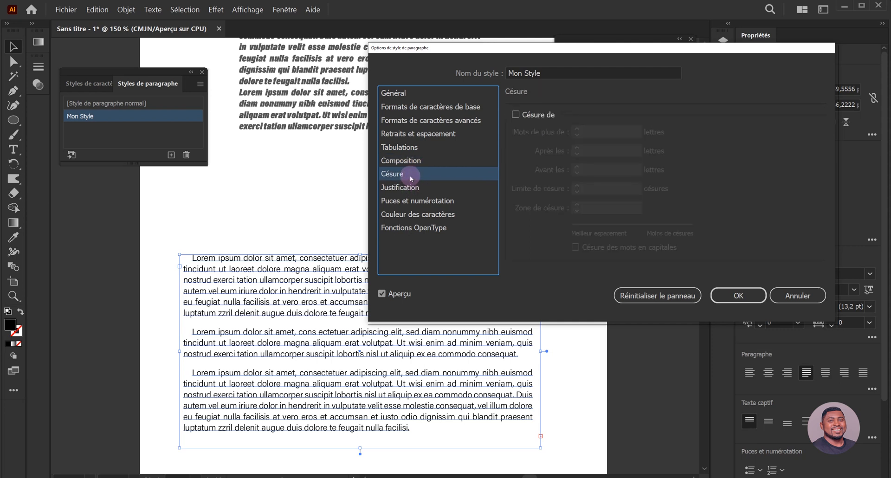
pyautogui.click(411, 188)
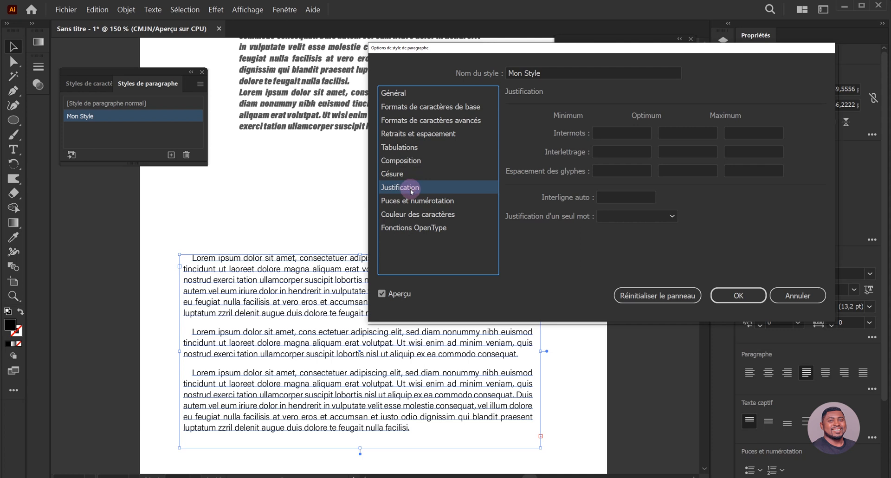
pyautogui.click(415, 204)
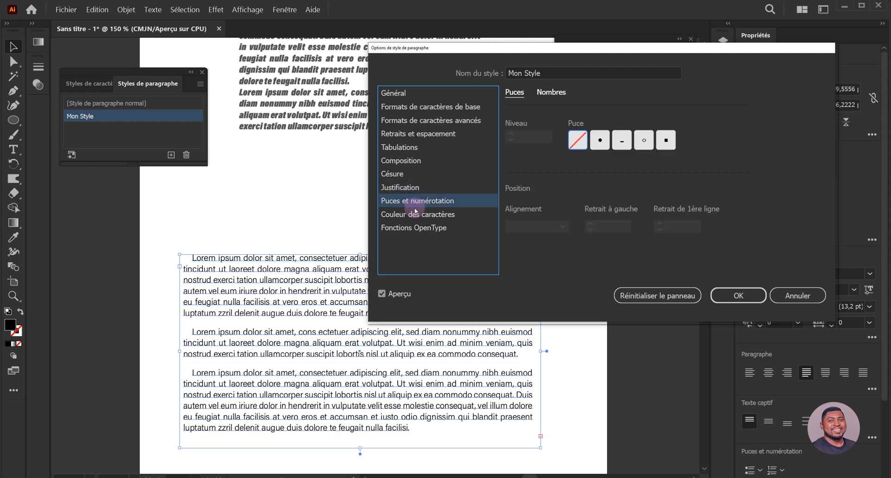
pyautogui.click(417, 215)
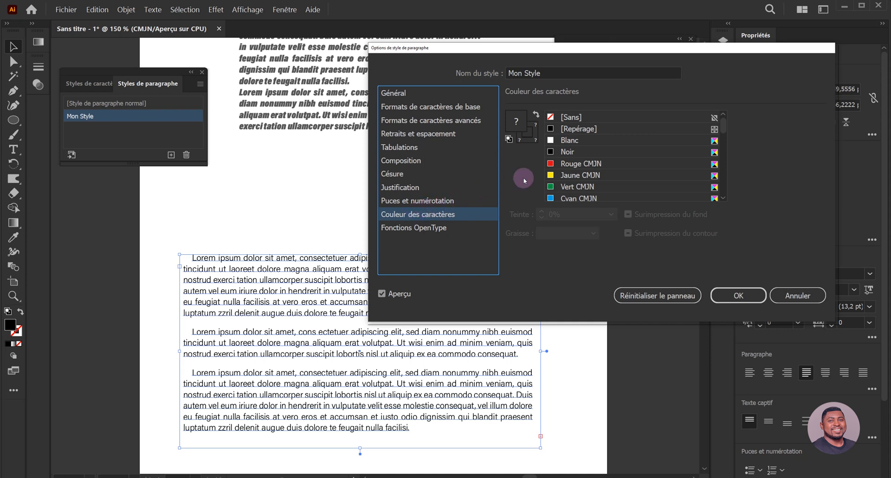
pyautogui.click(569, 152)
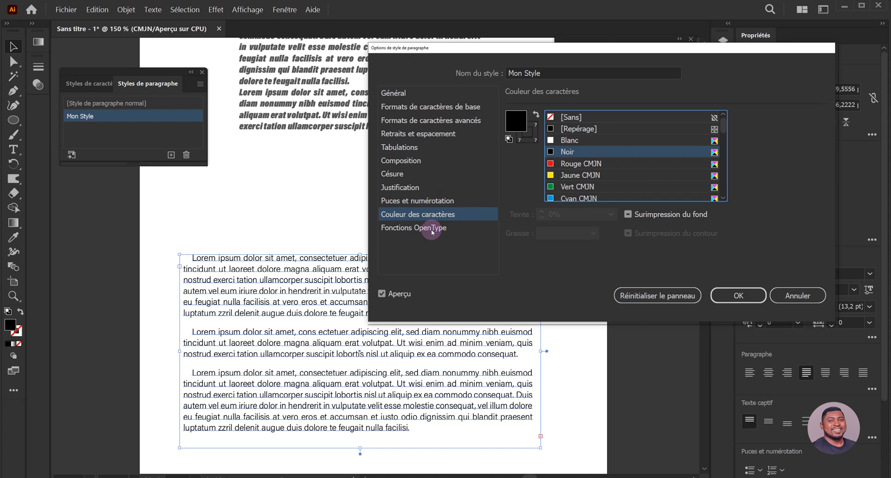
pyautogui.click(443, 230)
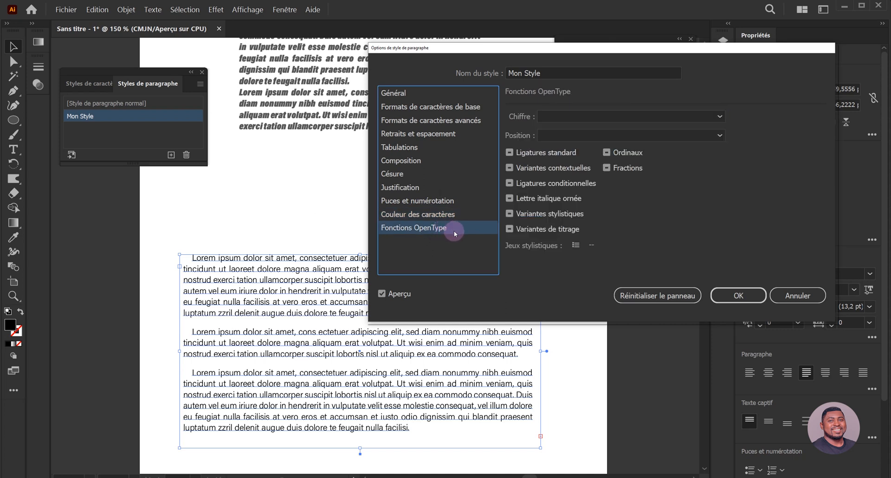
pyautogui.click(748, 298)
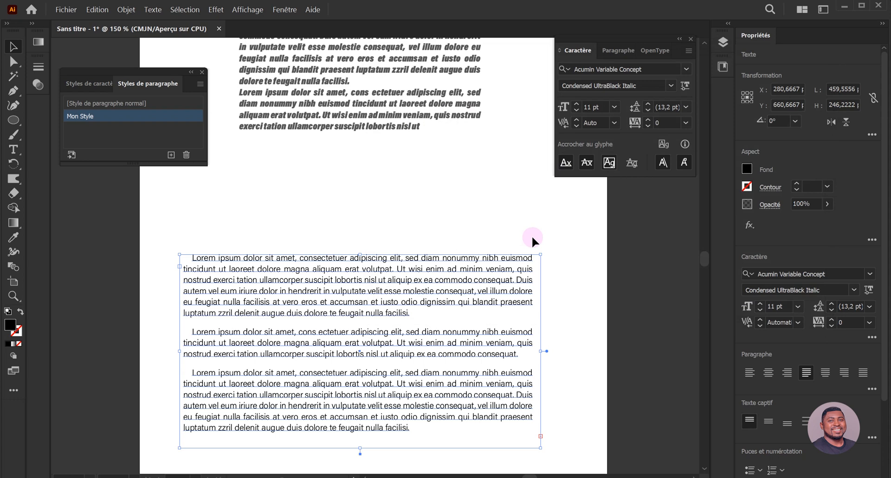
# Step: Extend the lower text frame upward to a height of about 347 pt
pyautogui.scroll(-1, 406, 250)
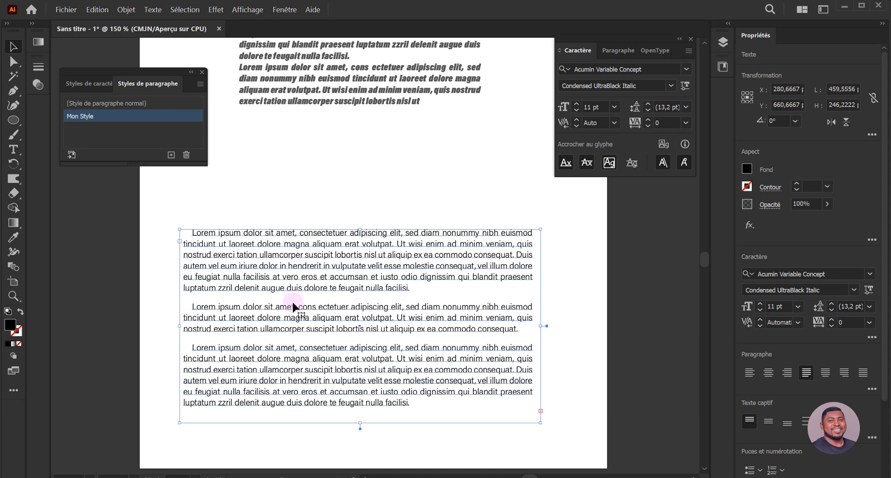
pyautogui.moveTo(361, 231); pyautogui.dragTo(365, 187)
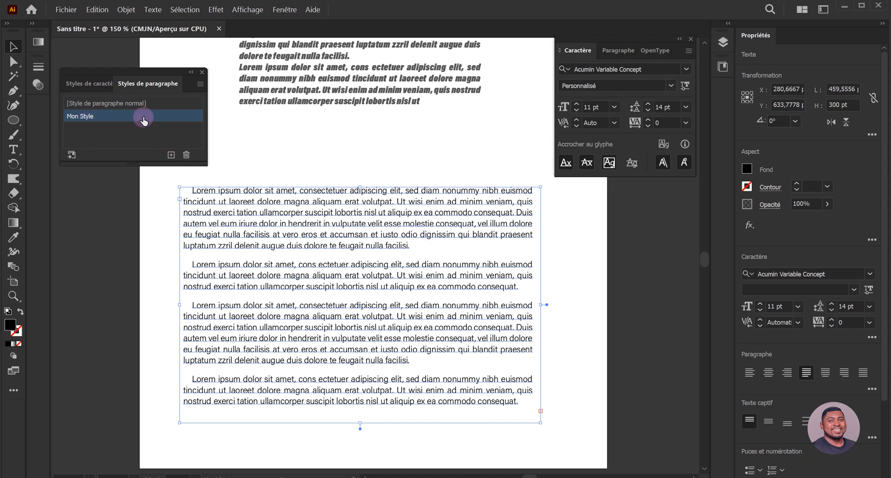
pyautogui.moveTo(361, 189); pyautogui.dragTo(368, 153)
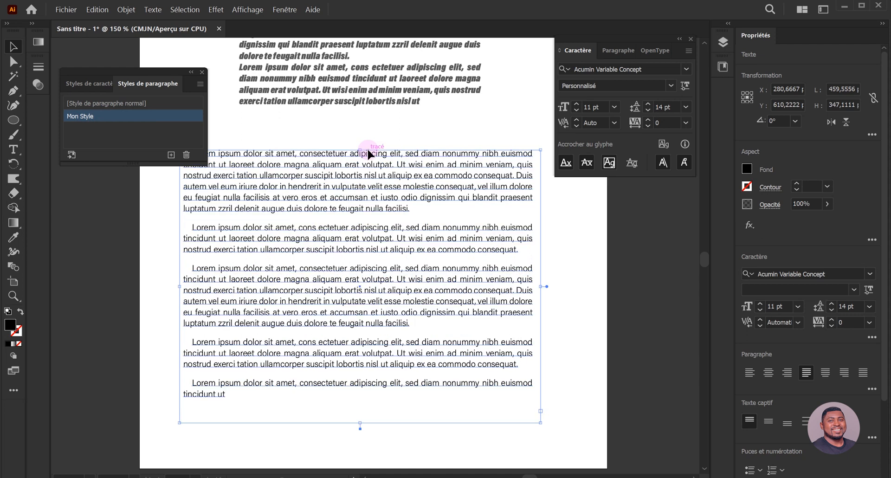
# Step: Apply the Mon Style paragraph style to the upper text frame below the title and deselect it
pyautogui.scroll(5, 360, 217)
pyautogui.click(343, 195)
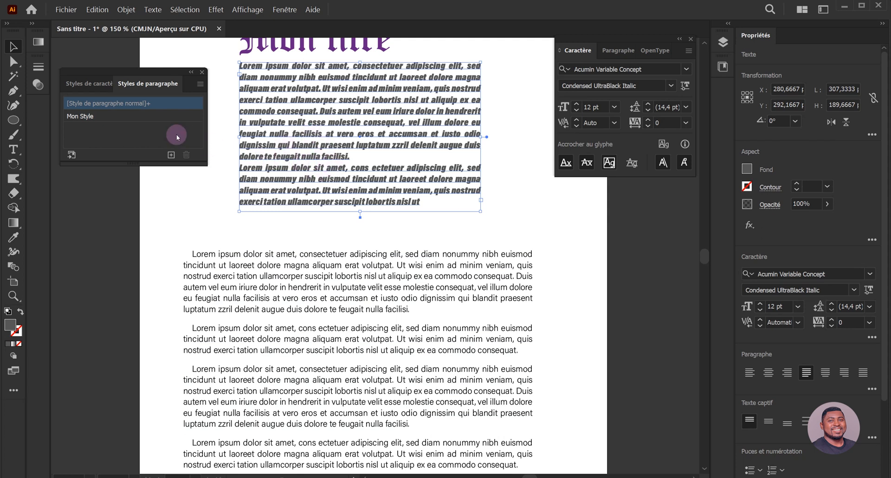
pyautogui.click(134, 116)
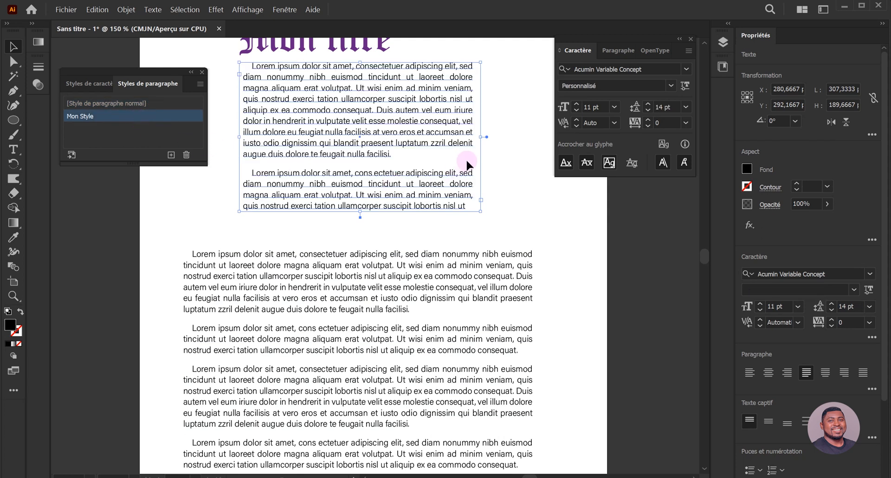
pyautogui.moveTo(360, 214); pyautogui.dragTo(354, 233)
pyautogui.click(510, 246)
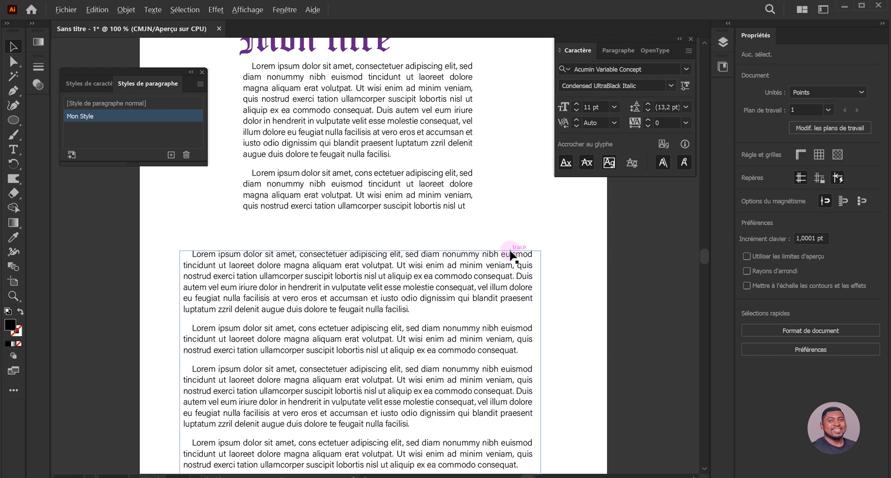
# Step: Create a new character style from the Mon titre heading
pyautogui.scroll(-1, 510, 248)
pyautogui.moveTo(403, 119); pyautogui.dragTo(399, 111)
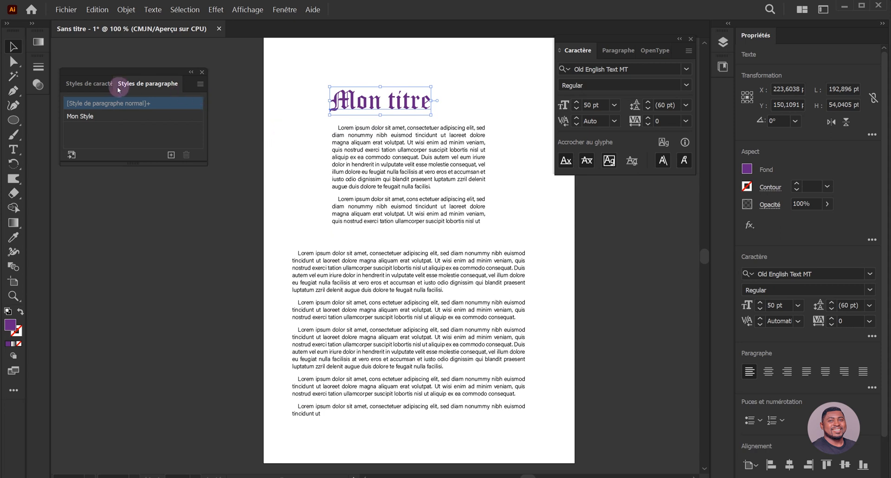
pyautogui.click(98, 85)
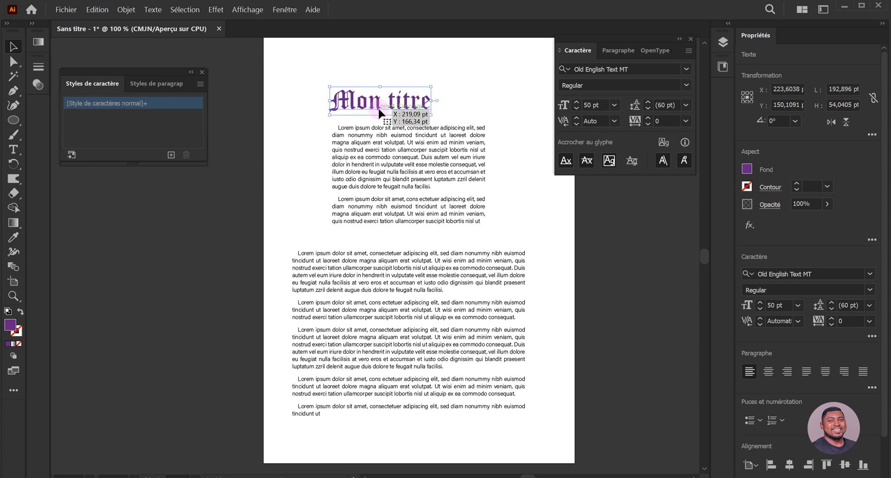
pyautogui.click(171, 156)
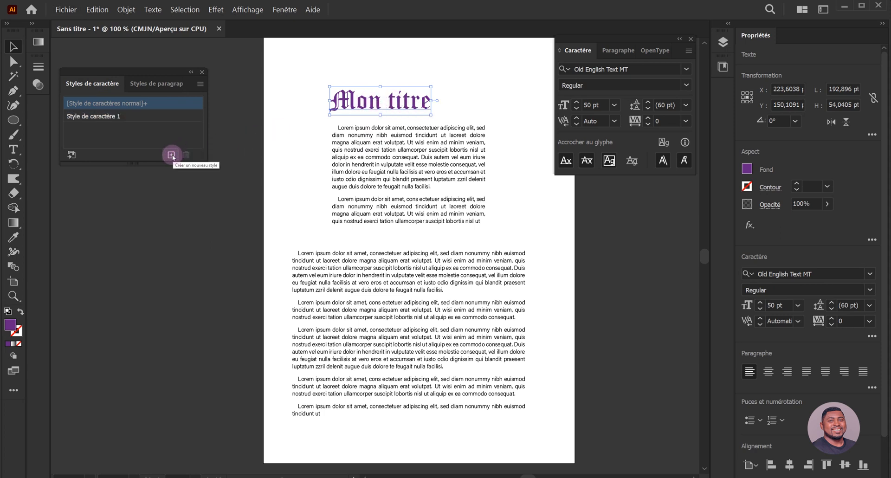
# Step: Rename the character style Style de caractère 1 as Mon Style
pyautogui.doubleClick(105, 117)
pyautogui.click(90, 117)
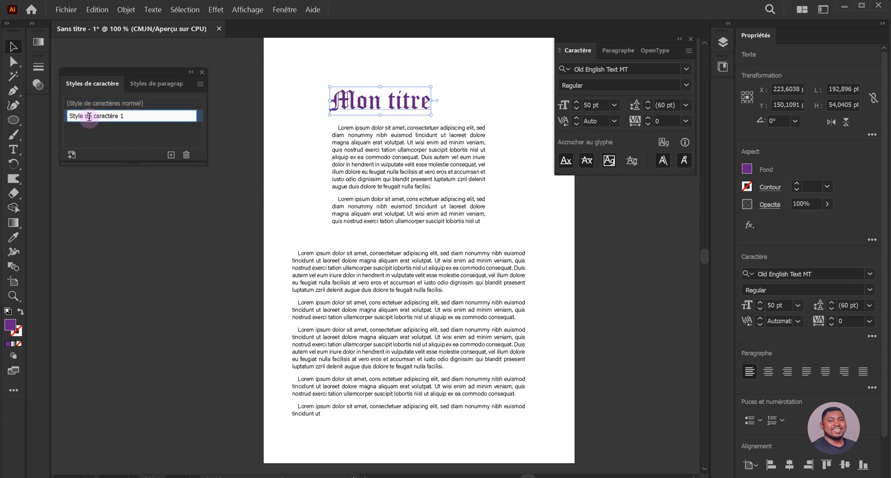
pyautogui.moveTo(86, 115); pyautogui.dragTo(135, 115)
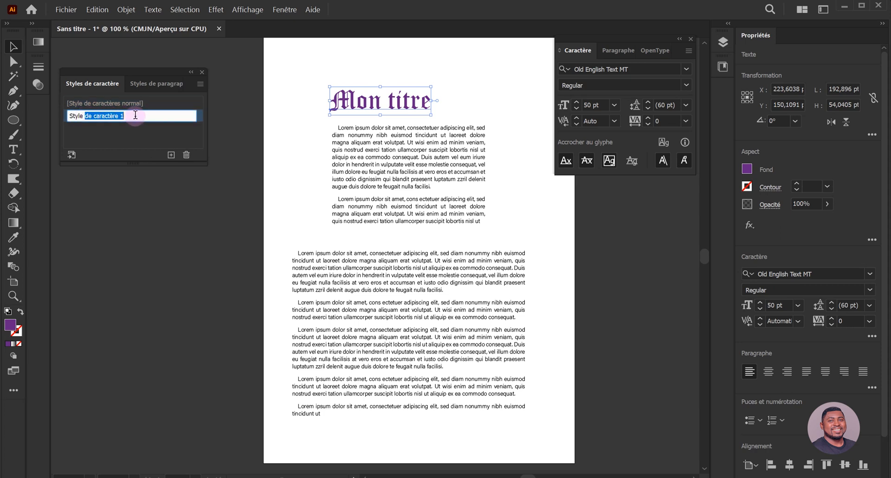
pyautogui.press('BackSpace')
pyautogui.press('Home')
pyautogui.write('Mon')
pyautogui.click(135, 119)
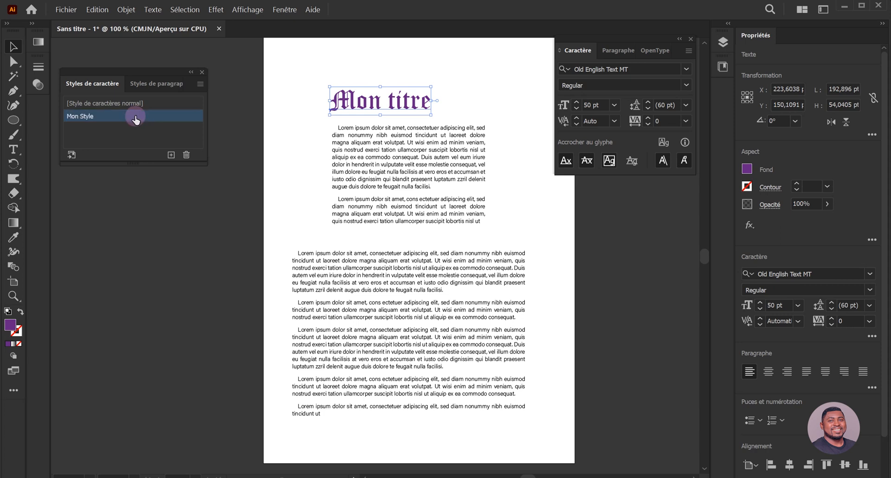
# Step: In Mon Style's character style options, try the Onyx font and settle on the Orbitron Bold family with the Bold style
pyautogui.doubleClick(172, 116)
pyautogui.moveTo(293, 93); pyautogui.dragTo(287, 154)
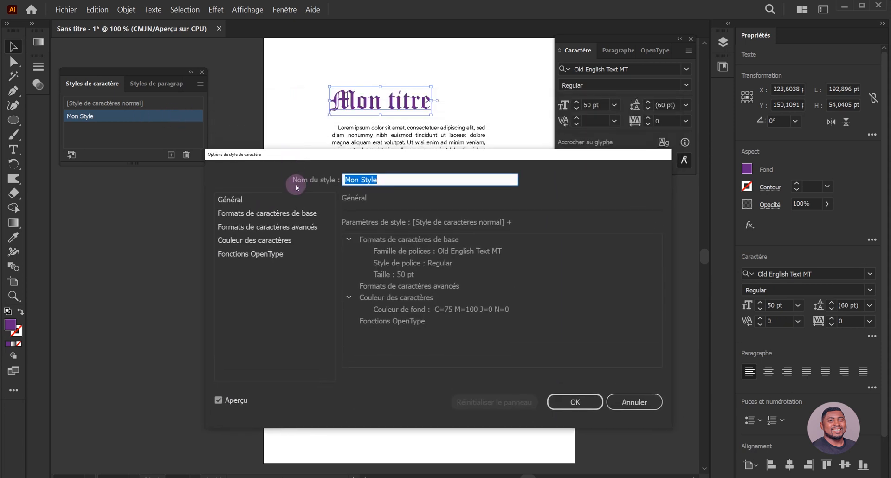
pyautogui.click(263, 214)
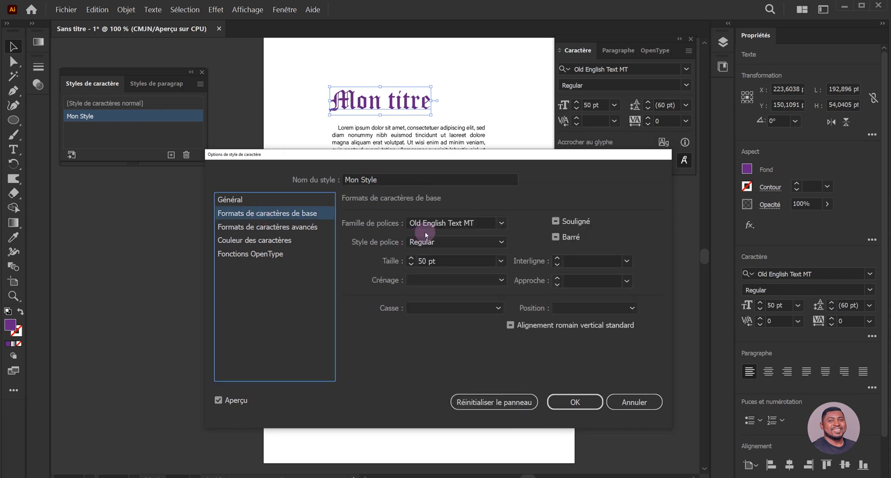
pyautogui.click(504, 225)
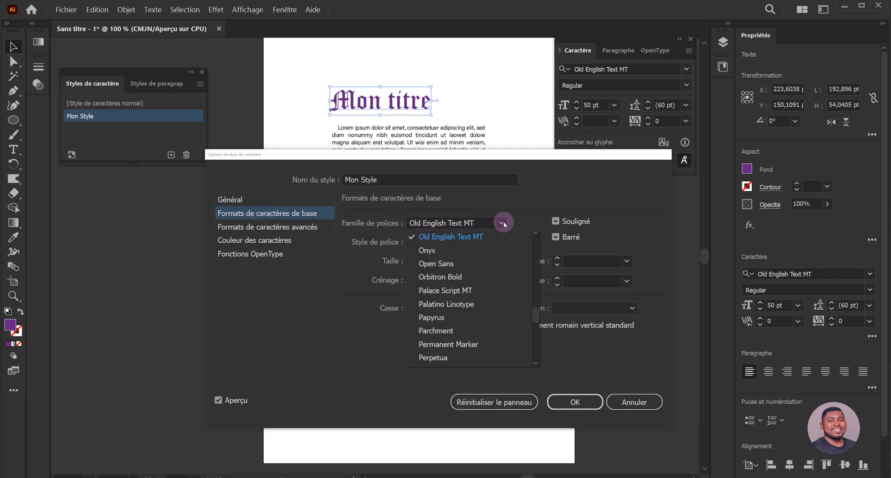
pyautogui.click(464, 251)
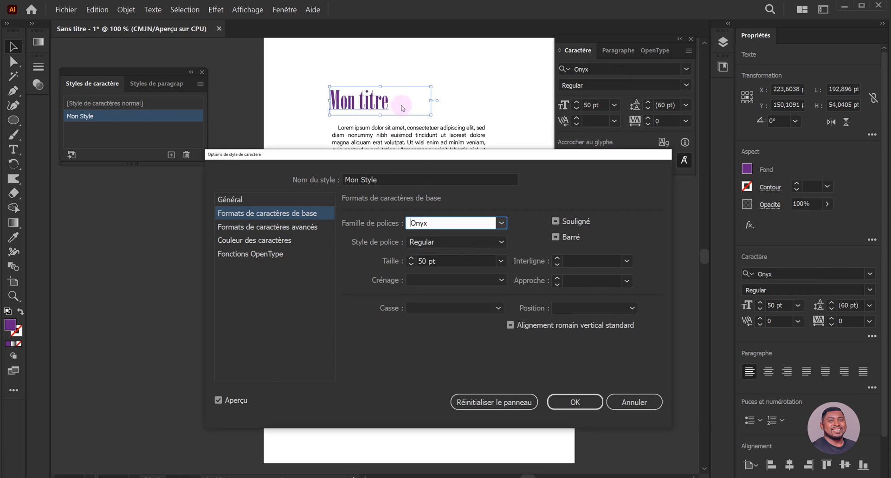
pyautogui.click(501, 223)
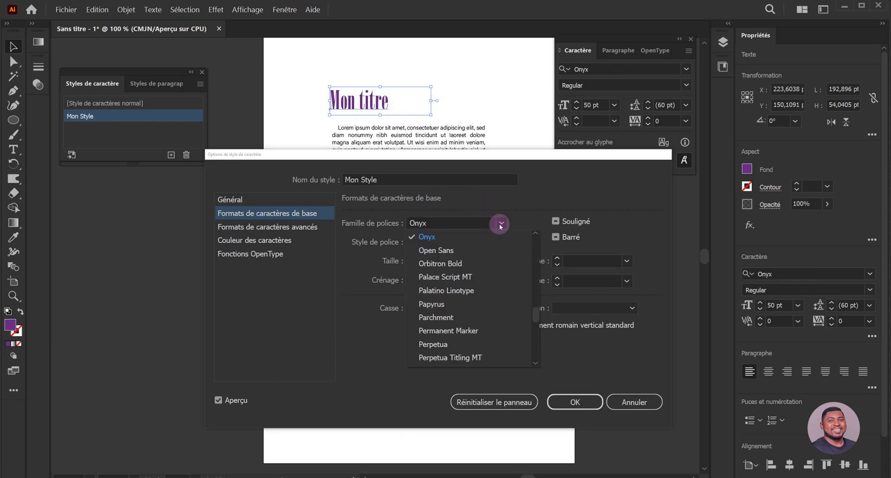
pyautogui.click(480, 266)
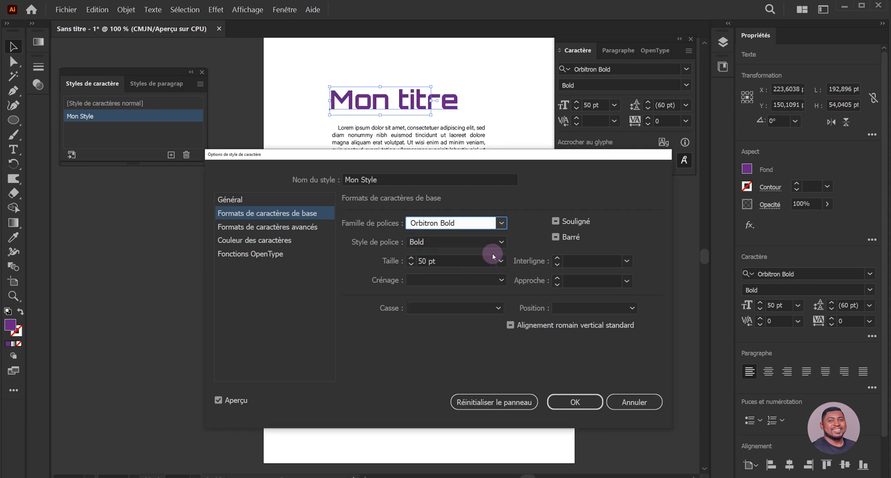
pyautogui.click(502, 241)
pyautogui.click(503, 242)
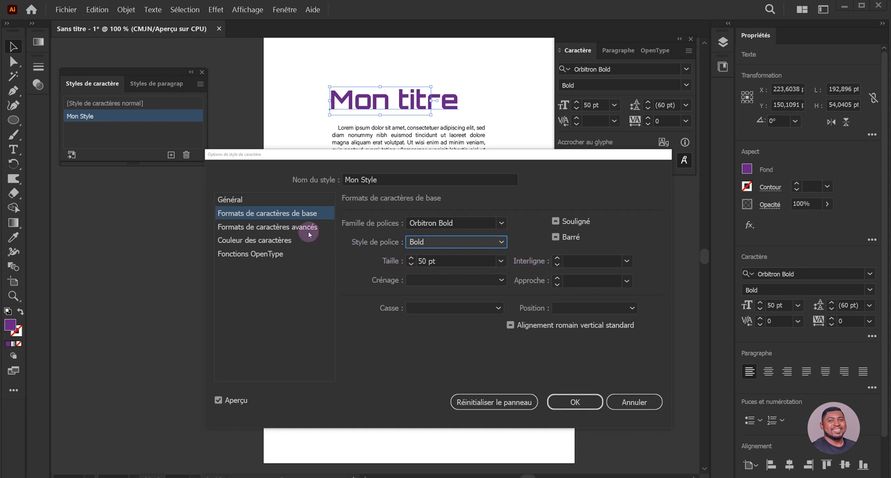
# Step: Set Mon Style's character colour to the C=0 M=95 J=20 N=0 swatch, check the OpenType functions, and save the style options
pyautogui.click(295, 230)
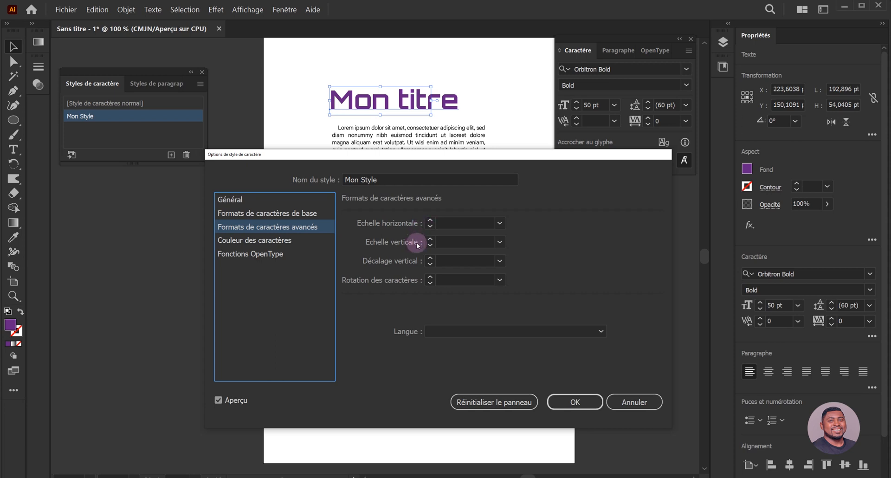
pyautogui.click(291, 241)
pyautogui.scroll(-8, 404, 280)
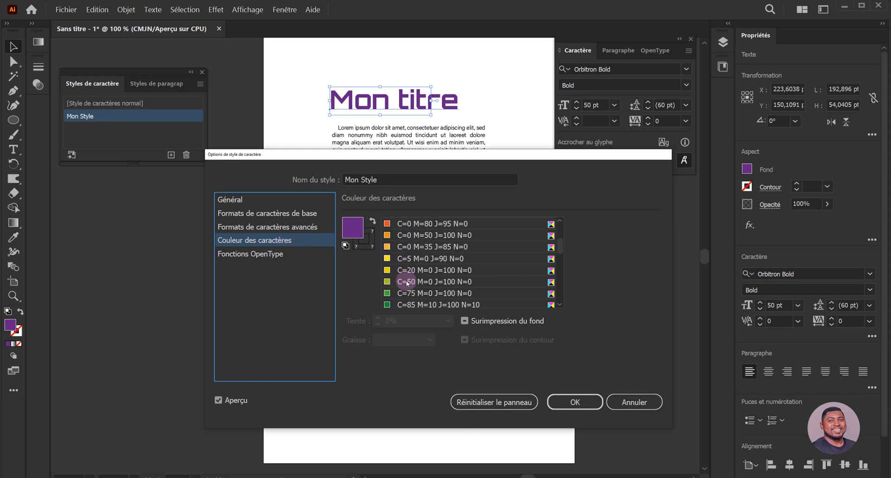
pyautogui.click(407, 236)
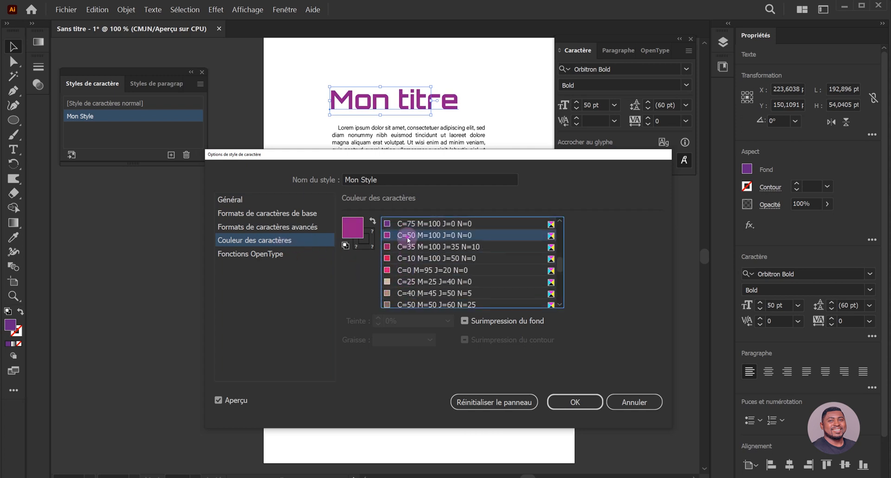
pyautogui.click(411, 269)
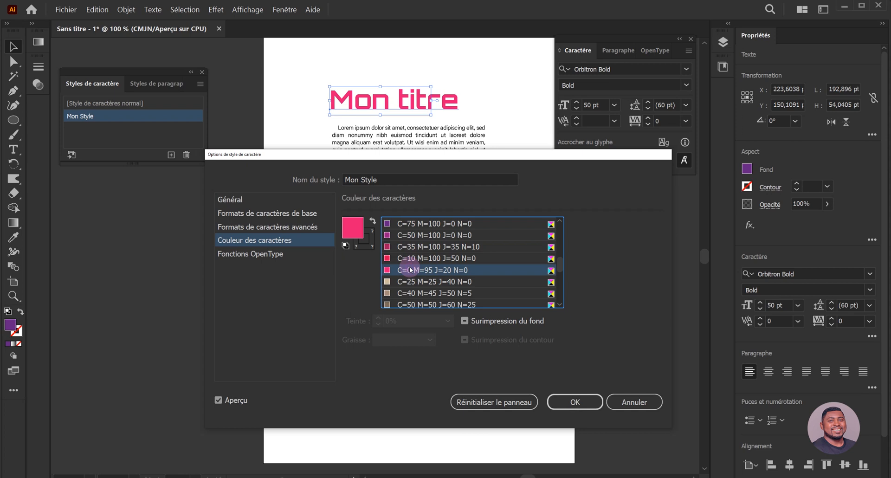
pyautogui.click(285, 257)
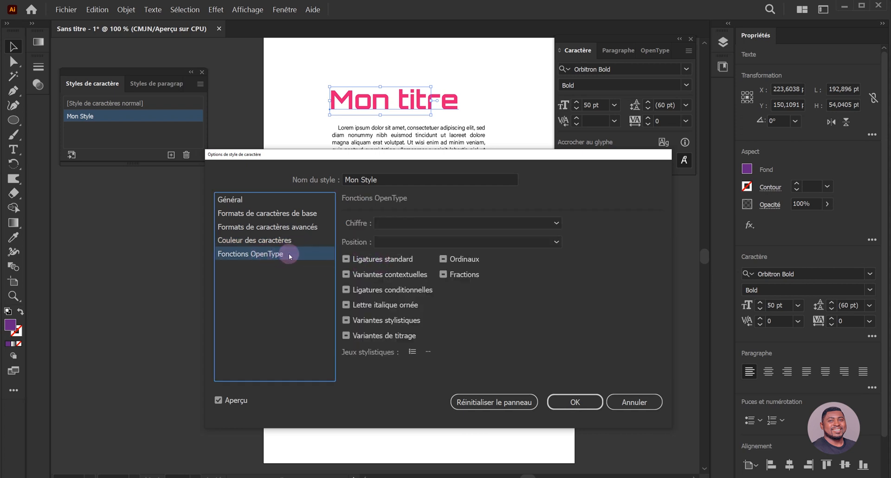
pyautogui.click(575, 403)
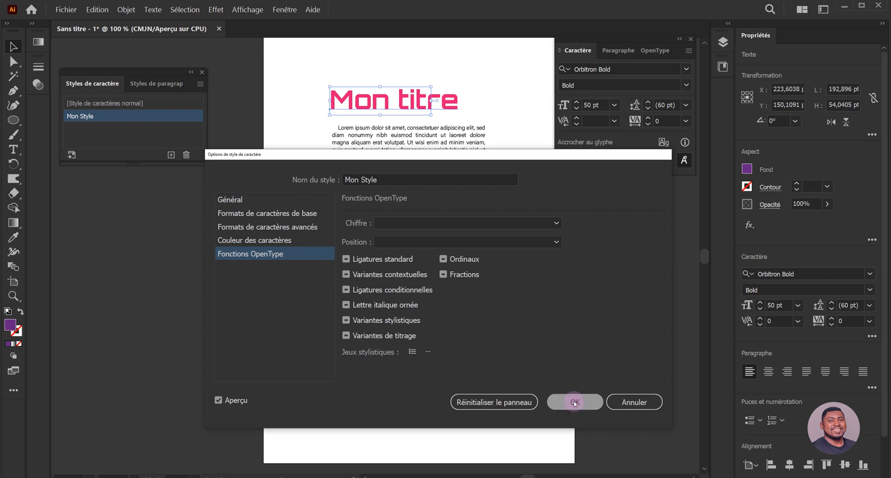
# Step: Add a point text reading "Mon style" near the page's upper edge, above the Mon titre heading
pyautogui.scroll(3, 431, 220)
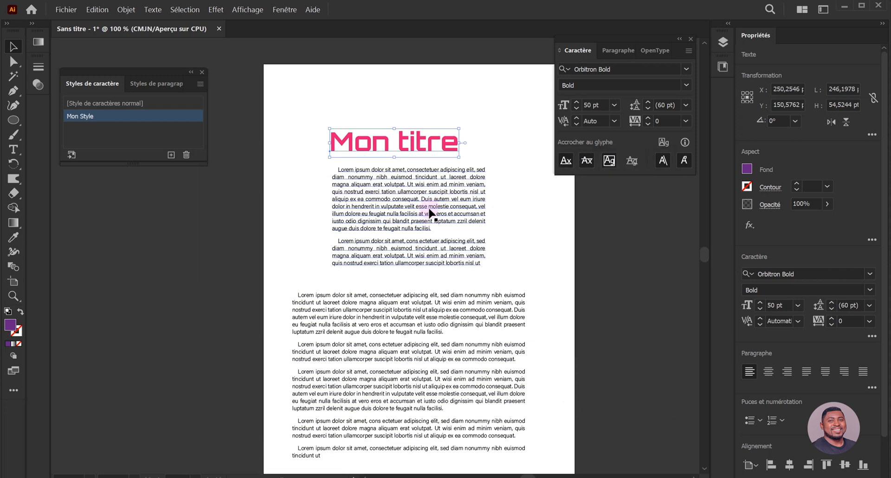
pyautogui.click(13, 91)
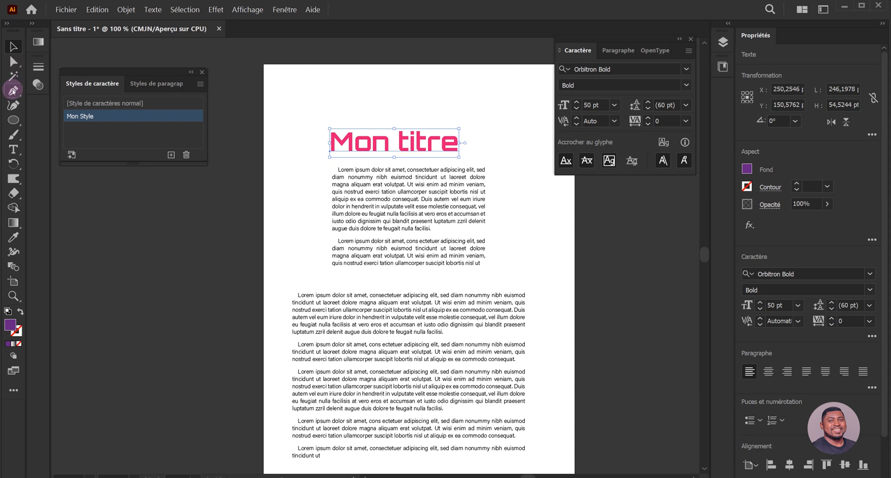
pyautogui.click(353, 229)
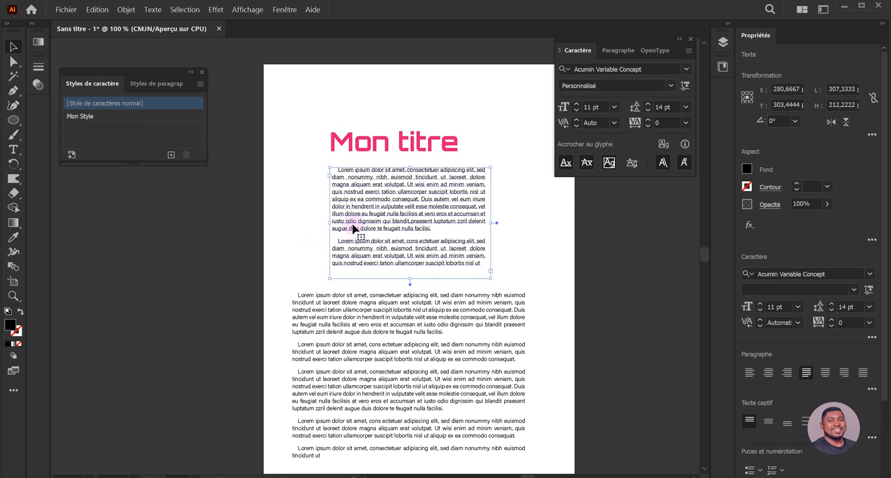
pyautogui.press('t')
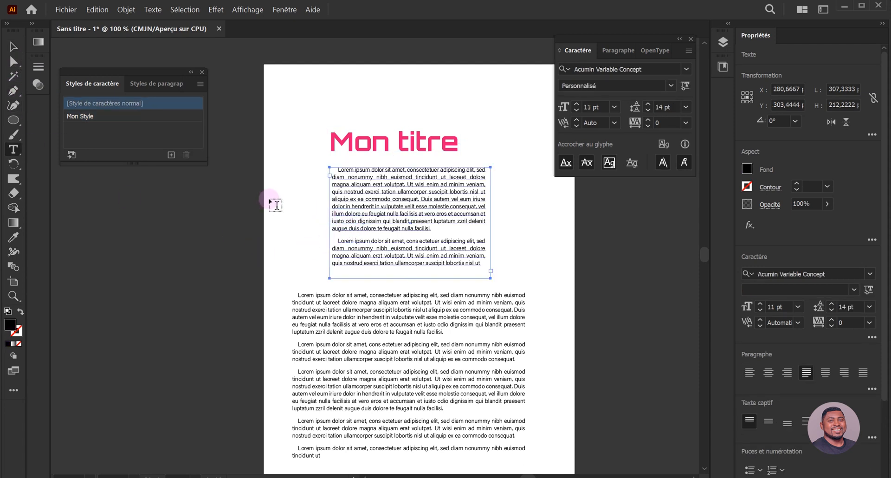
pyautogui.click(337, 91)
pyautogui.click(338, 92)
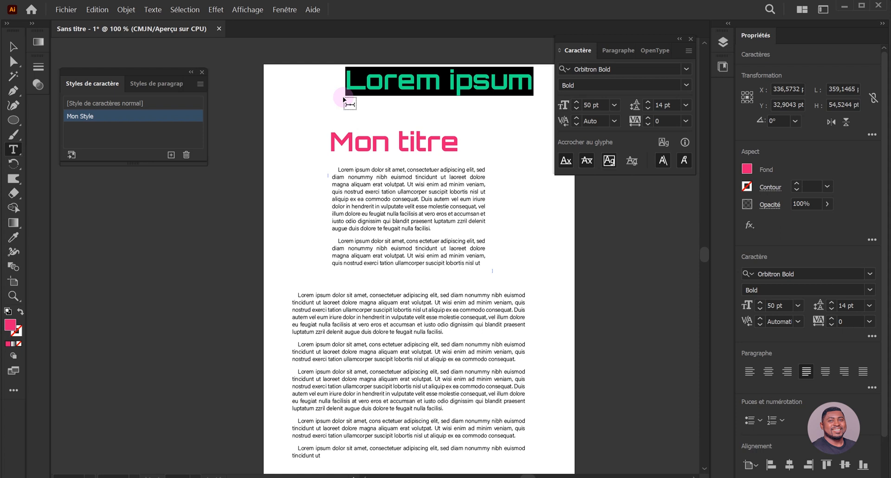
pyautogui.write('Mon s')
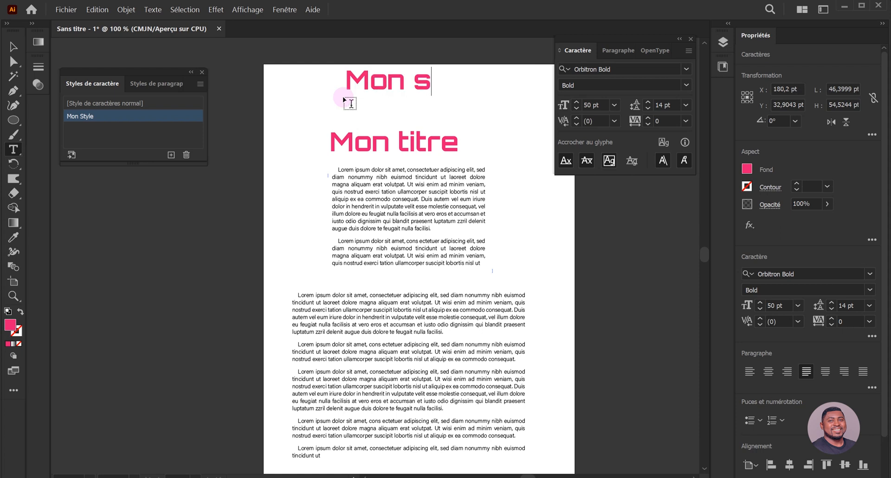
pyautogui.write('tyle')
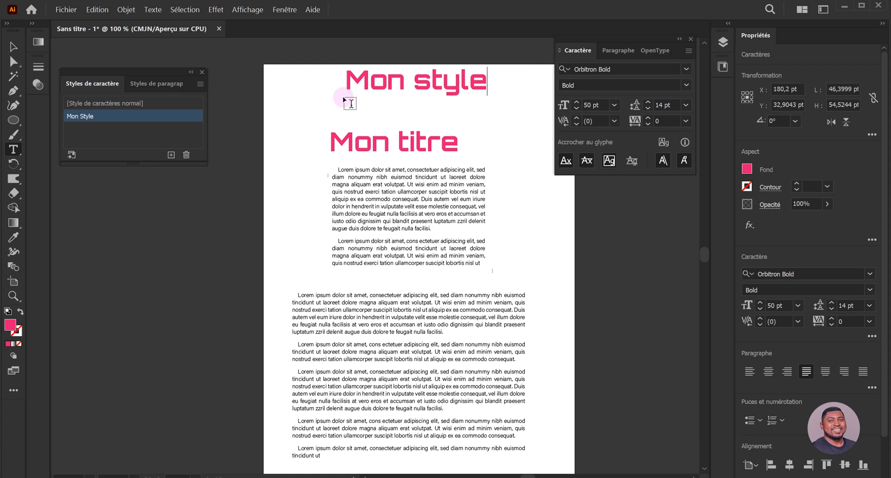
# Step: Move the Mon style text down to just above the Mon titre heading and apply the Mon Style character style
pyautogui.click(13, 47)
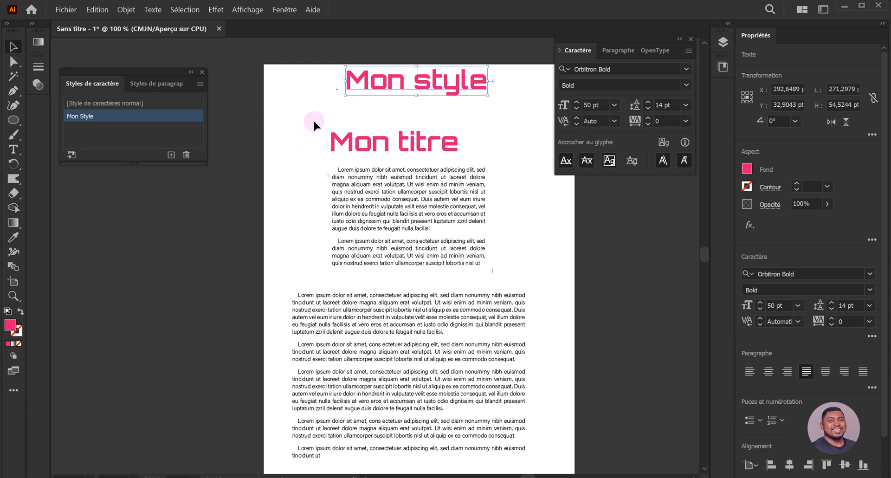
pyautogui.moveTo(376, 85); pyautogui.dragTo(358, 102)
pyautogui.click(126, 120)
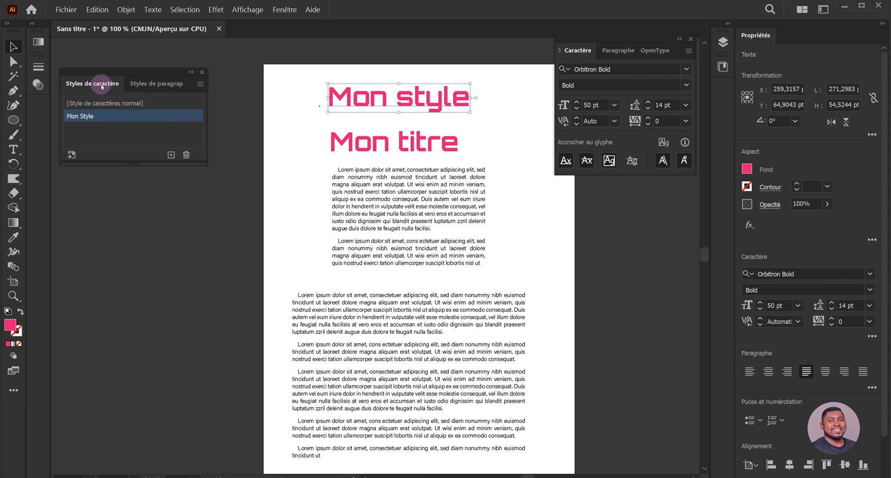
# Step: Apply the Mon Style paragraph style to the Mon style text, clearing its paragraph style overrides
pyautogui.click(155, 87)
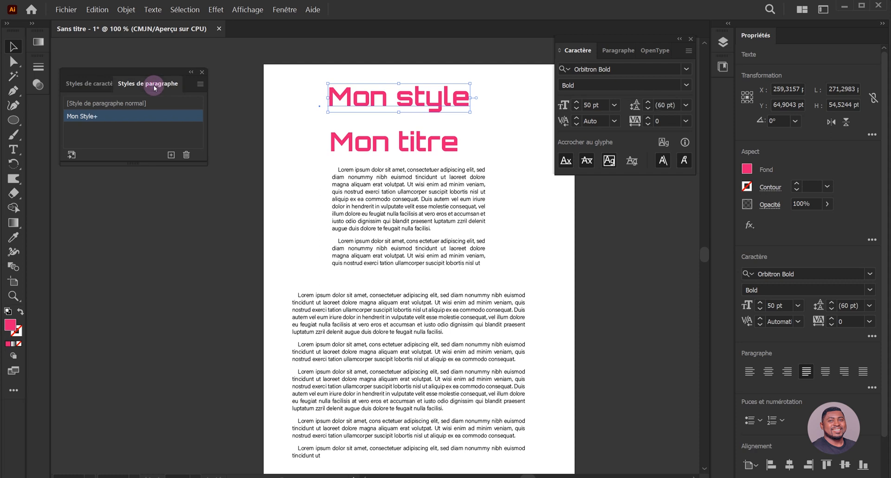
pyautogui.keyDown('alt'); pyautogui.click(158, 116); pyautogui.keyUp('alt')
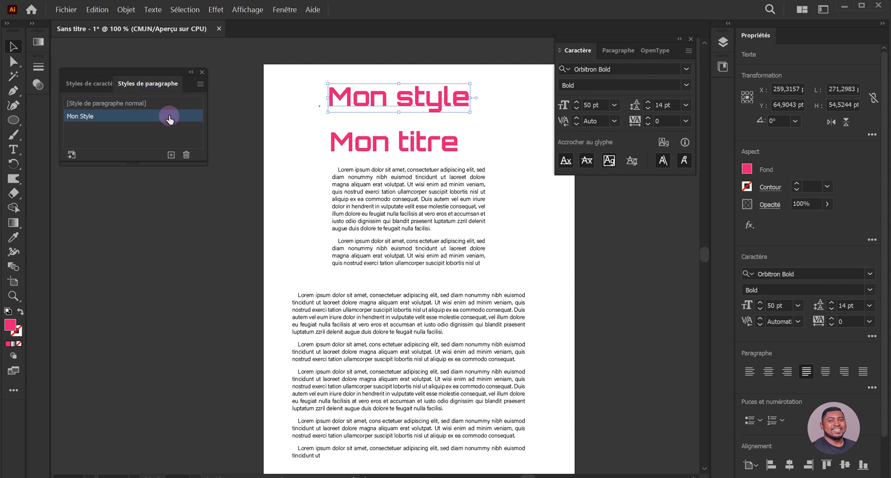
pyautogui.click(308, 121)
pyautogui.click(351, 110)
pyautogui.click(191, 119)
# Step: Reset the Mon style text to the normal character style and deselect it
pyautogui.click(97, 83)
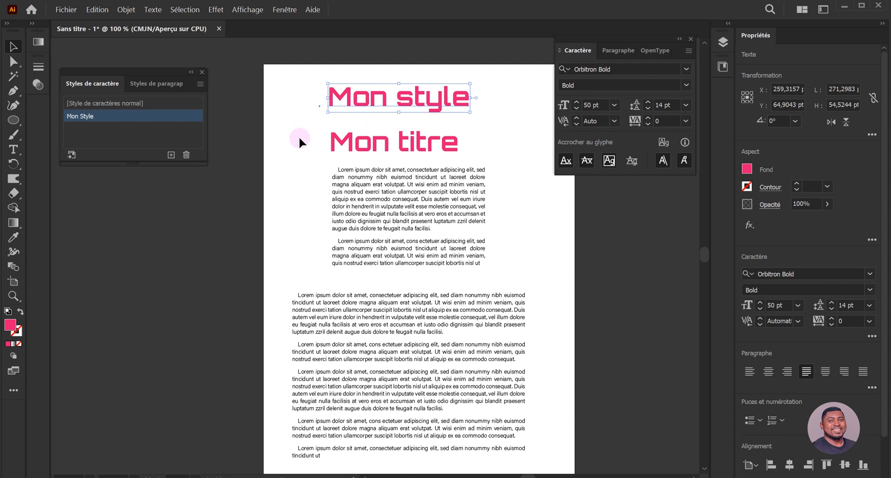
pyautogui.click(133, 104)
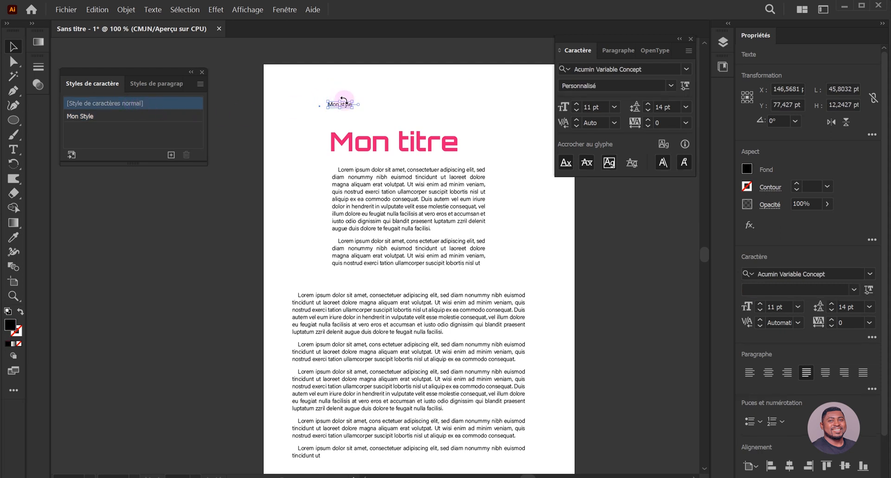
pyautogui.click(369, 115)
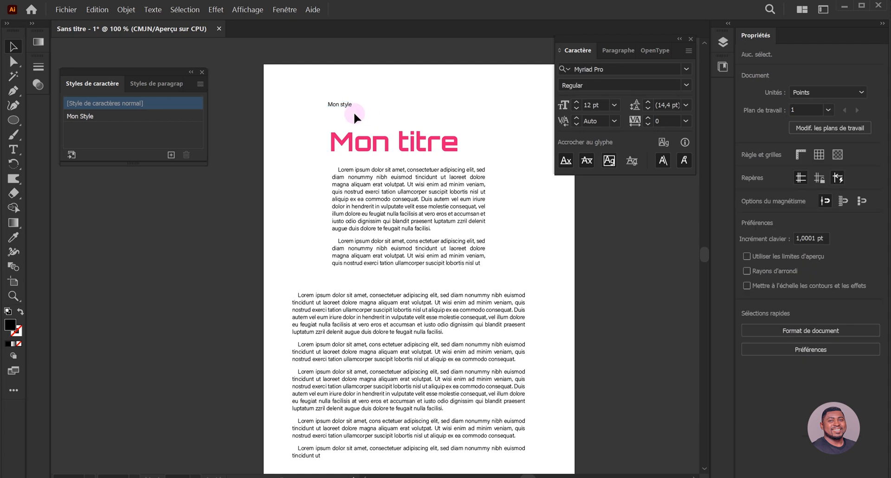